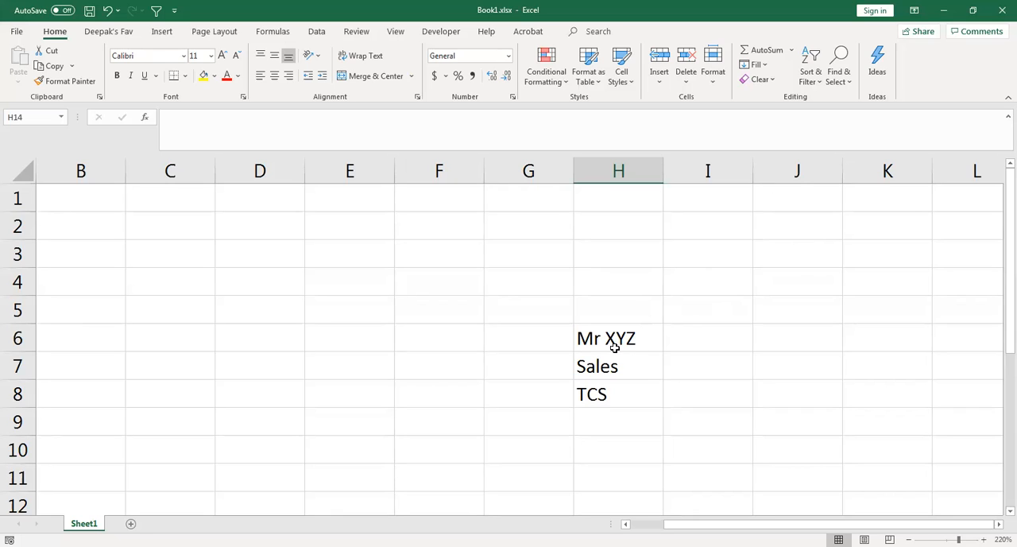
pyautogui.click(621, 338)
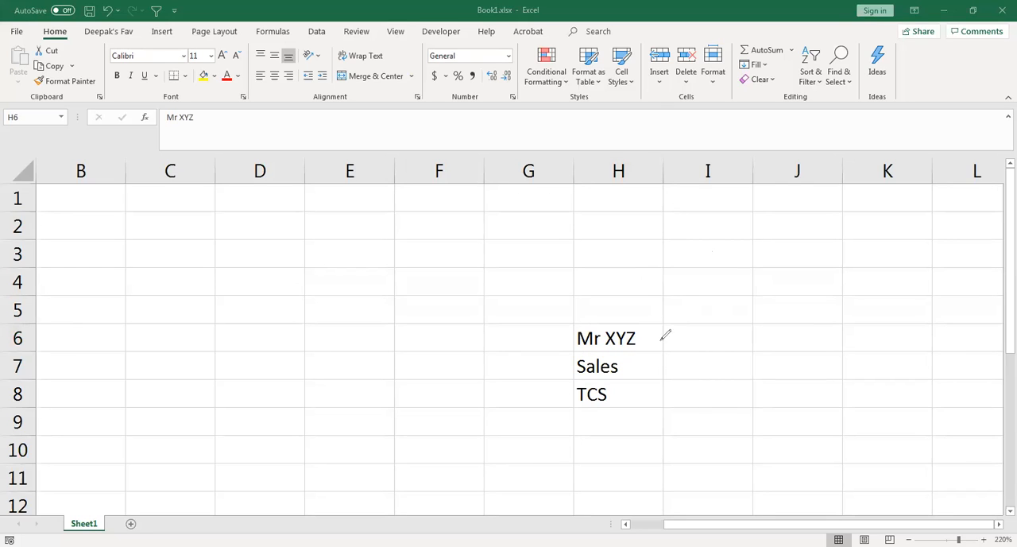
pyautogui.moveTo(632, 363)
pyautogui.mouseDown()
pyautogui.moveTo(657, 352)
pyautogui.moveTo(664, 322)
pyautogui.mouseUp()
pyautogui.moveTo(636, 395); pyautogui.dragTo(655, 388)
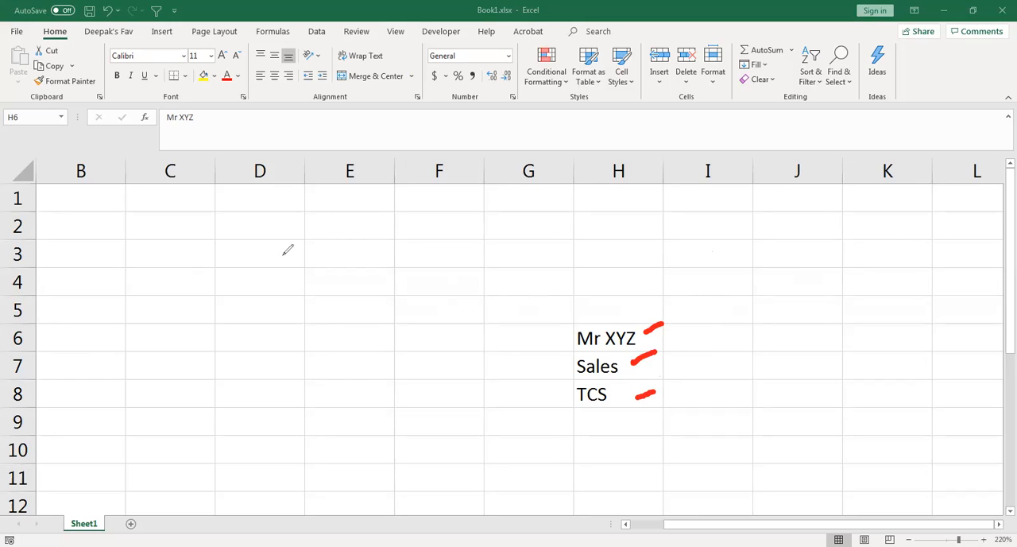
pyautogui.moveTo(253, 258)
pyautogui.mouseDown()
pyautogui.moveTo(259, 279)
pyautogui.moveTo(291, 269)
pyautogui.mouseUp()
pyautogui.moveTo(395, 231); pyautogui.dragTo(398, 244)
pyautogui.moveTo(385, 227)
pyautogui.mouseDown()
pyautogui.moveTo(407, 235)
pyautogui.moveTo(399, 246)
pyautogui.moveTo(425, 232)
pyautogui.mouseUp()
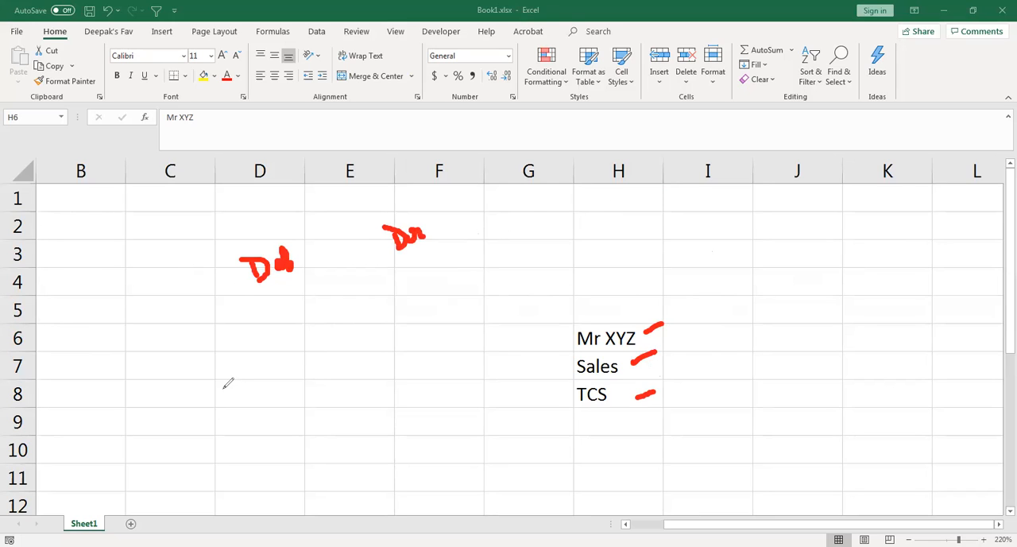
pyautogui.moveTo(329, 300)
pyautogui.mouseDown()
pyautogui.moveTo(324, 311)
pyautogui.moveTo(391, 281)
pyautogui.mouseUp()
pyautogui.moveTo(496, 251); pyautogui.dragTo(512, 256)
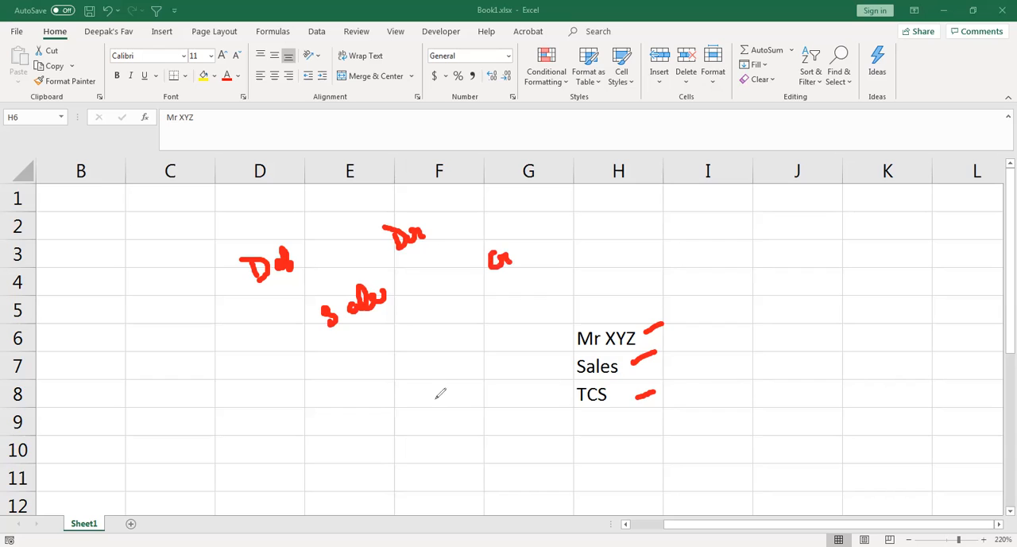
pyautogui.moveTo(328, 348)
pyautogui.mouseDown()
pyautogui.moveTo(347, 357)
pyautogui.moveTo(389, 331)
pyautogui.moveTo(390, 351)
pyautogui.mouseUp()
pyautogui.moveTo(521, 302)
pyautogui.mouseDown()
pyautogui.moveTo(515, 312)
pyautogui.moveTo(531, 305)
pyautogui.mouseUp()
pyautogui.moveTo(285, 485); pyautogui.dragTo(450, 342)
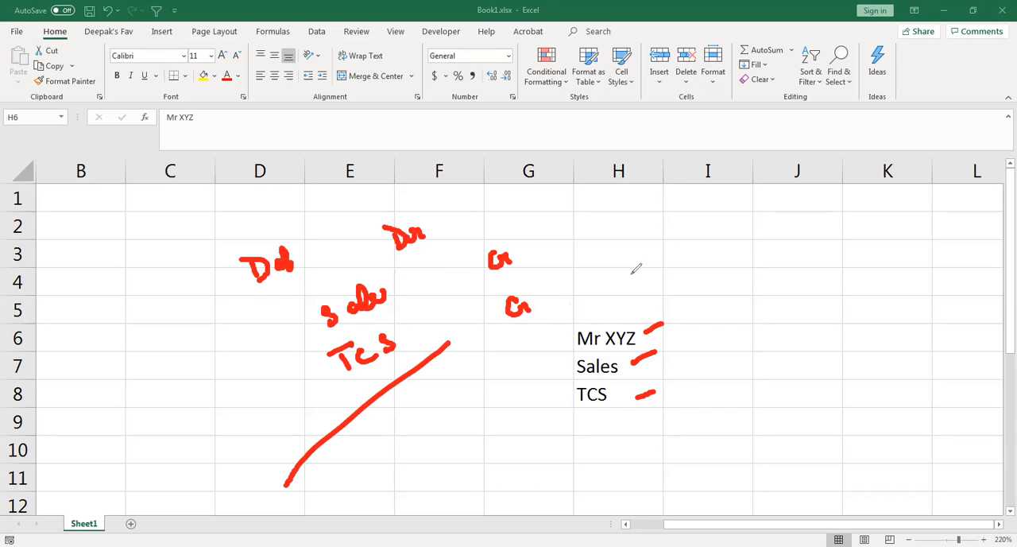
pyautogui.moveTo(471, 197)
pyautogui.mouseDown()
pyautogui.moveTo(499, 184)
pyautogui.moveTo(579, 295)
pyautogui.moveTo(537, 310)
pyautogui.mouseUp()
pyautogui.moveTo(226, 248)
pyautogui.mouseDown()
pyautogui.moveTo(252, 352)
pyautogui.moveTo(311, 377)
pyautogui.mouseUp()
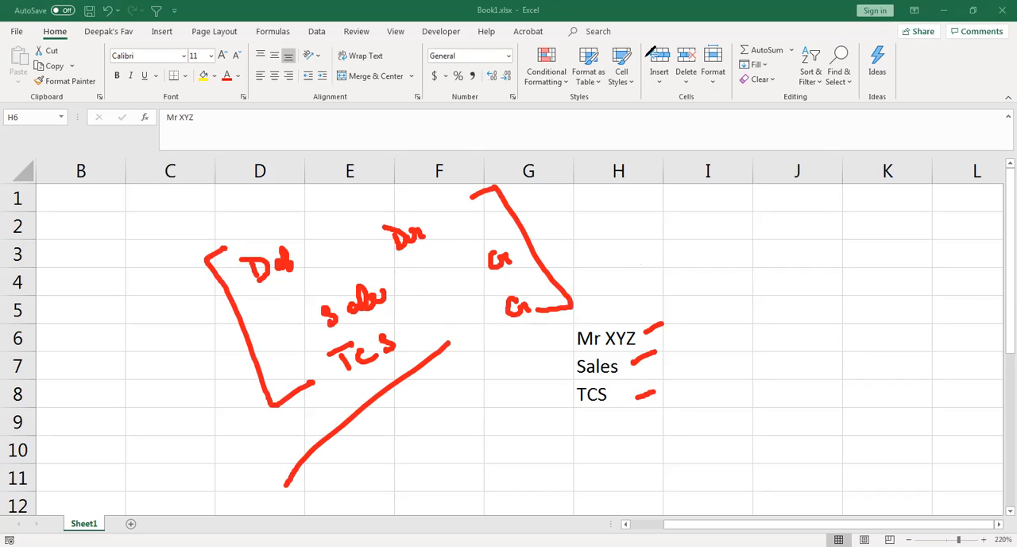
# Switch to Tally.ERP 9 and open the Tendu Leaves TCS nature of goods for alteration
pyautogui.click(685, 101)
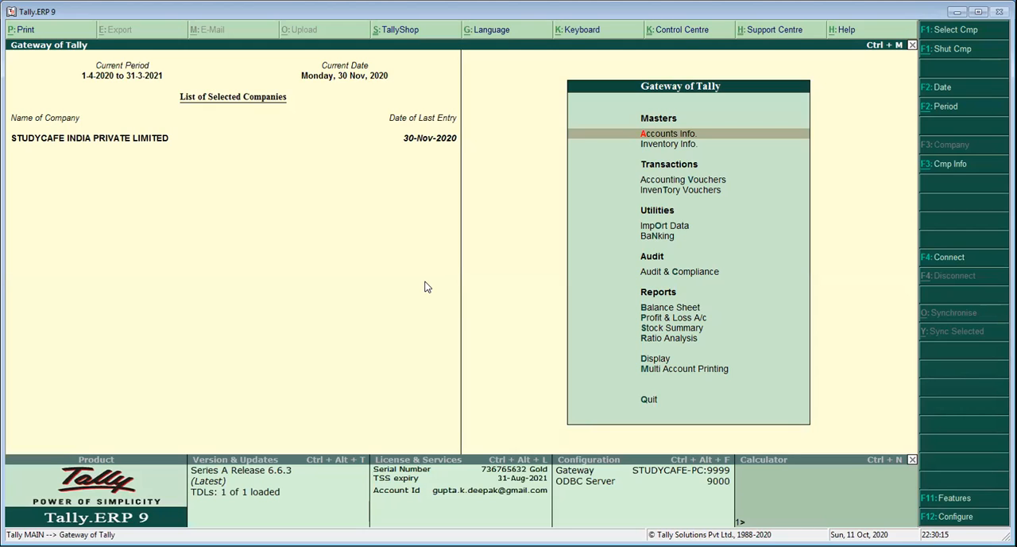
pyautogui.press('Return')
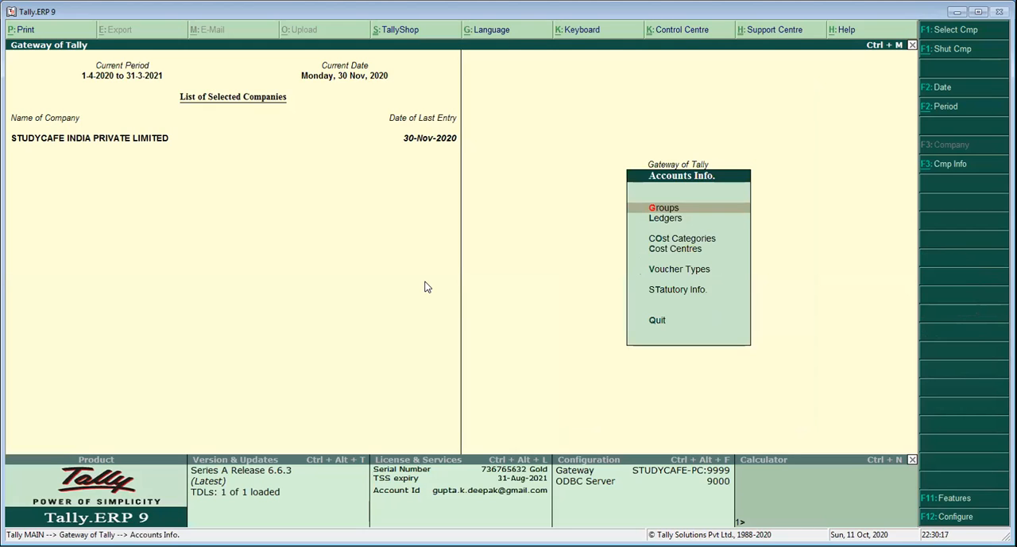
pyautogui.press('t')
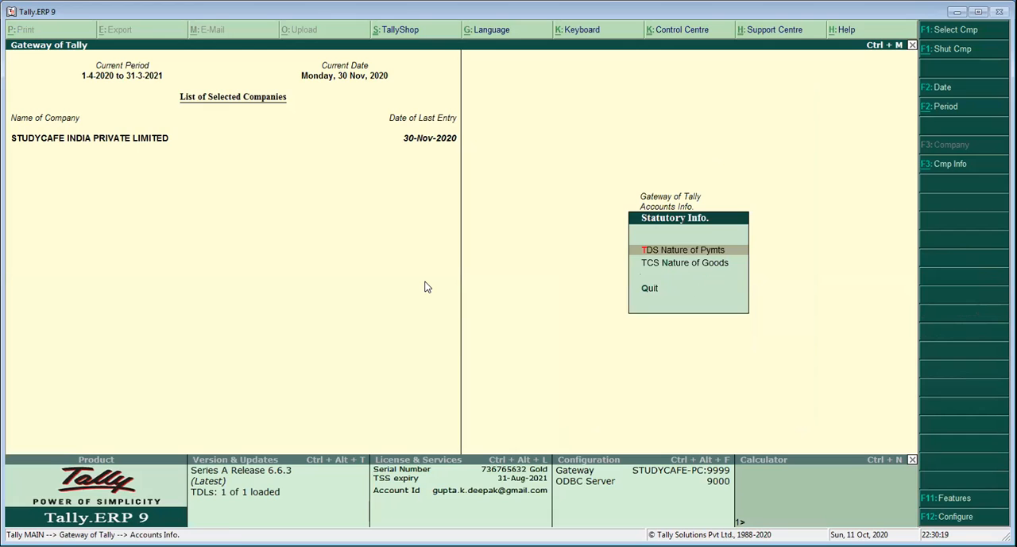
pyautogui.press('Down')
pyautogui.press('Return')
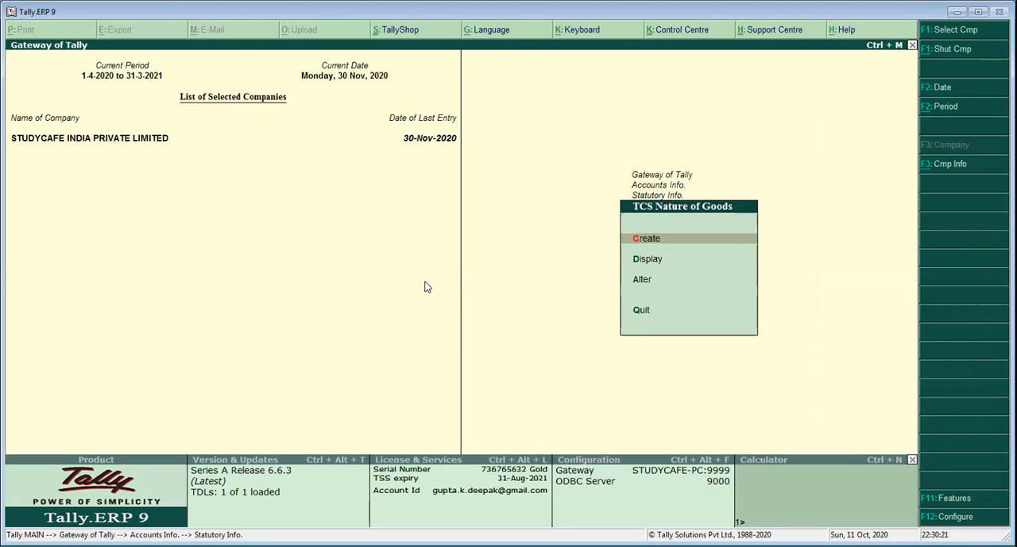
pyautogui.press('a')
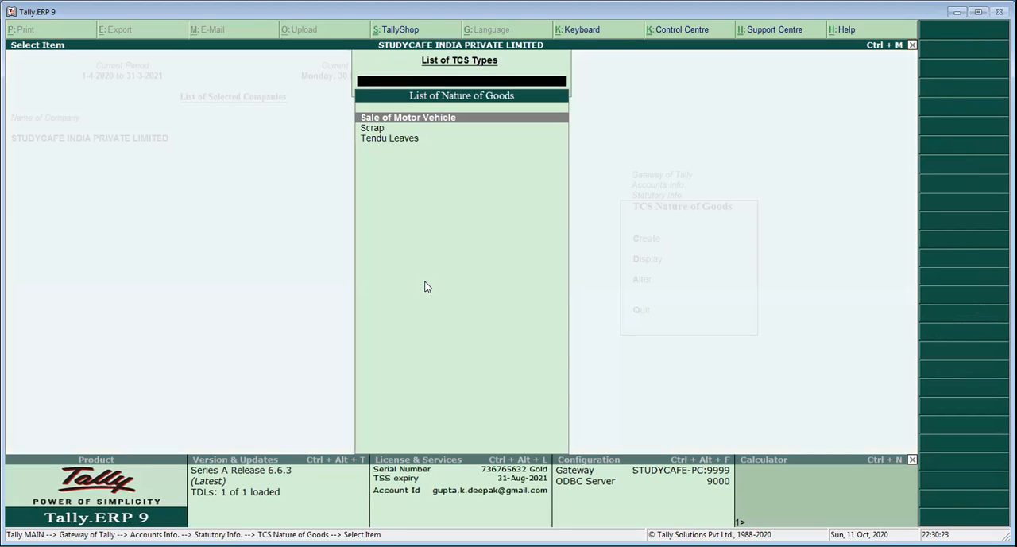
pyautogui.press('Down')
pyautogui.press('Down')
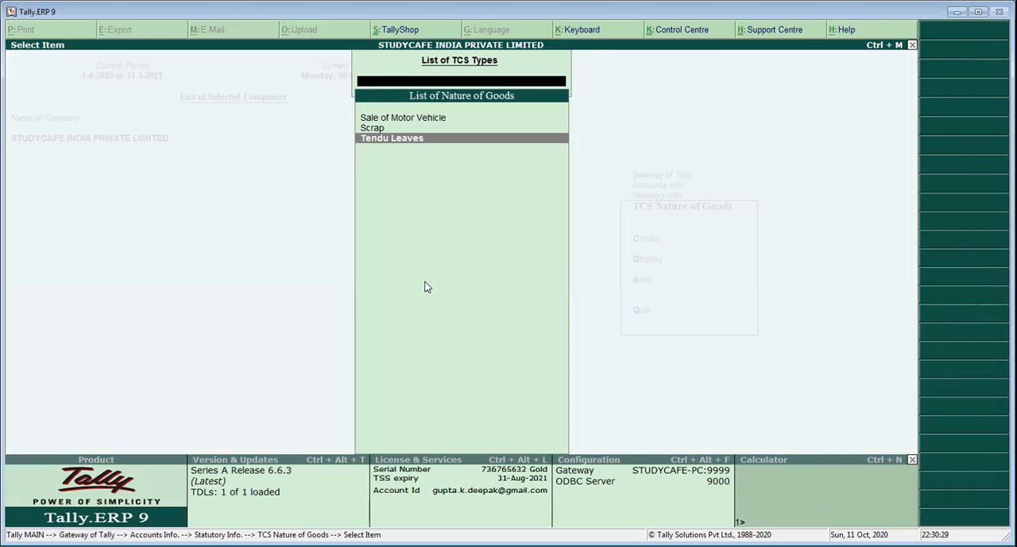
pyautogui.press('Return')
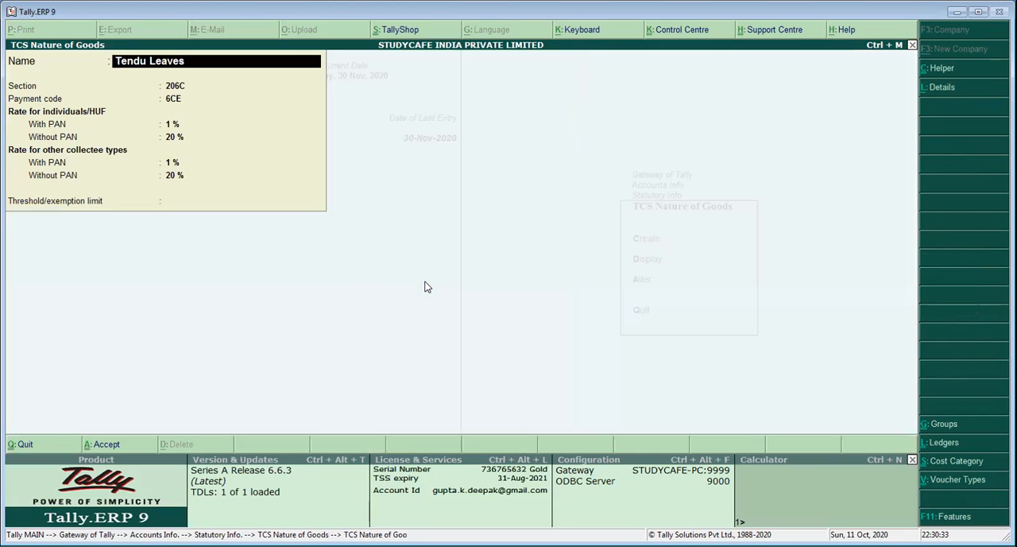
# Review the section, payment code, PAN-based rates and exemption limit of Tendu Leaves, then quit to the Gateway of Tally without saving
pyautogui.press('Return')
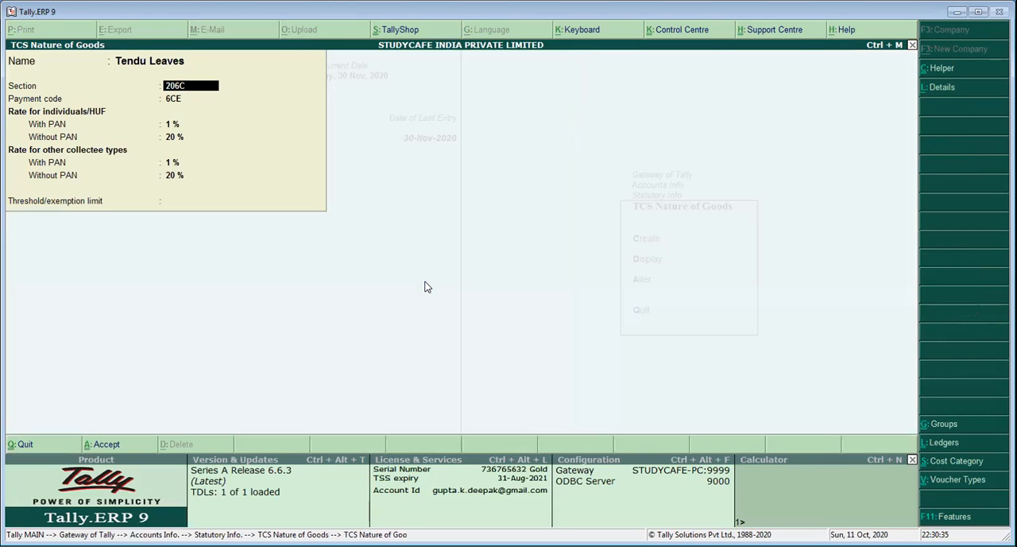
pyautogui.press('Return')
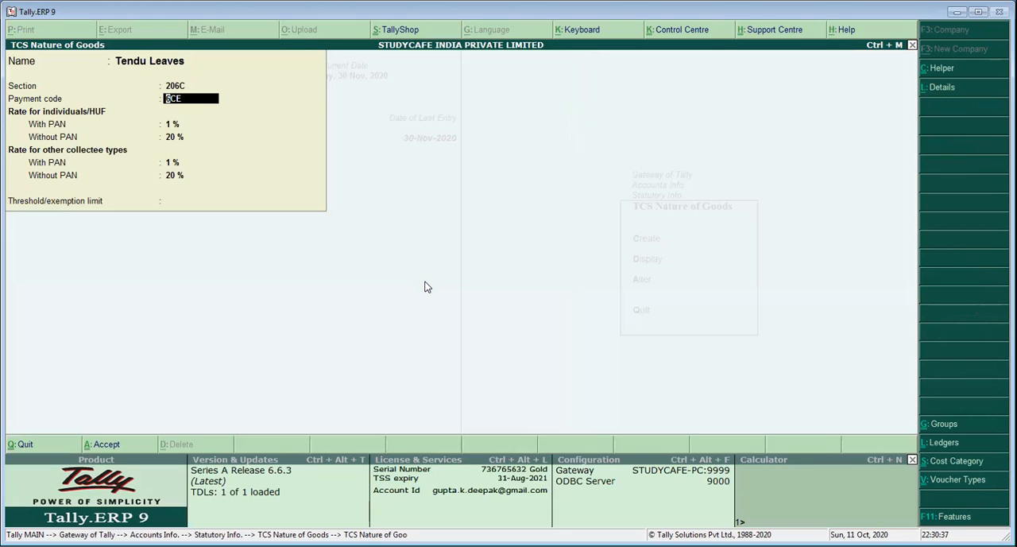
pyautogui.press('Return')
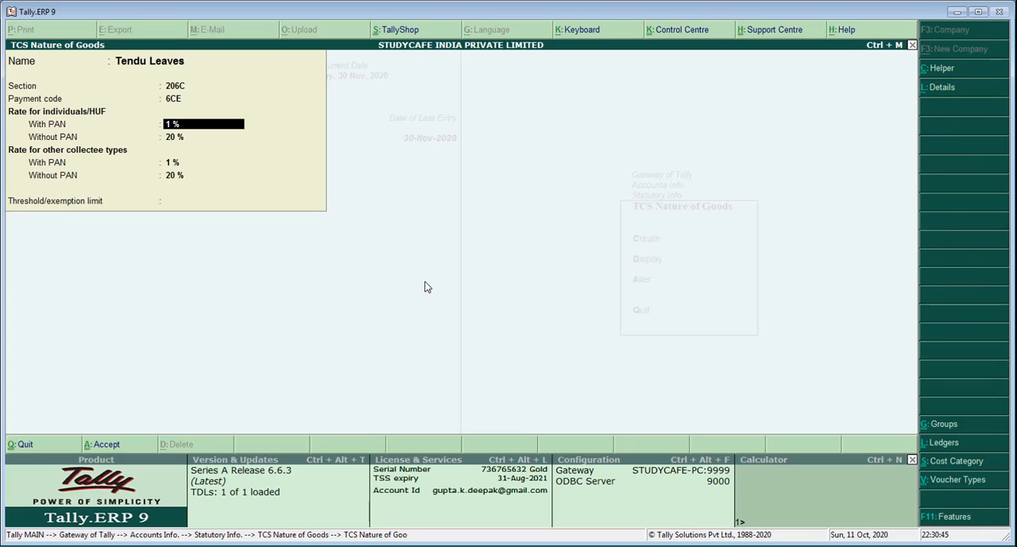
pyautogui.press('Return')
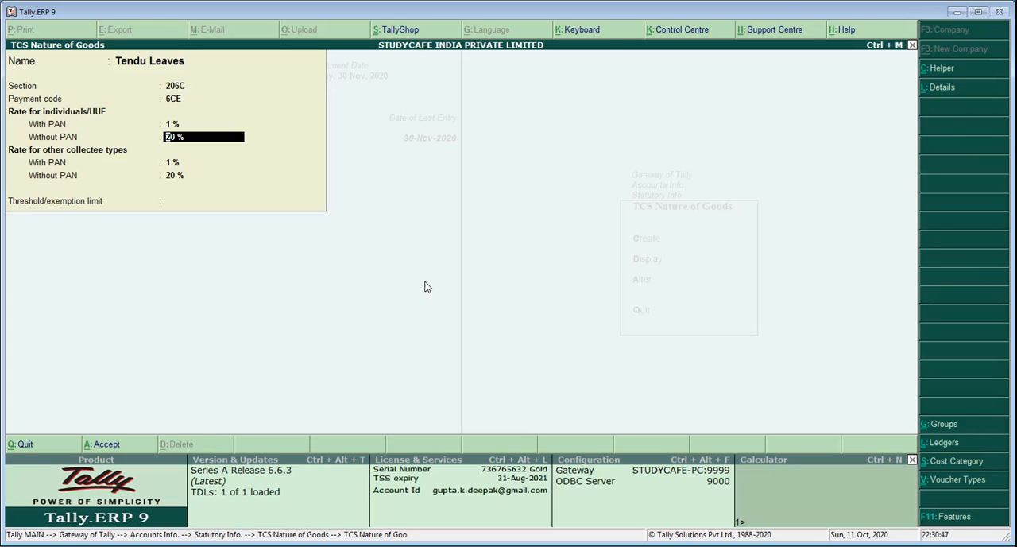
pyautogui.press('BackSpace')
pyautogui.press('Return')
pyautogui.press('Return')
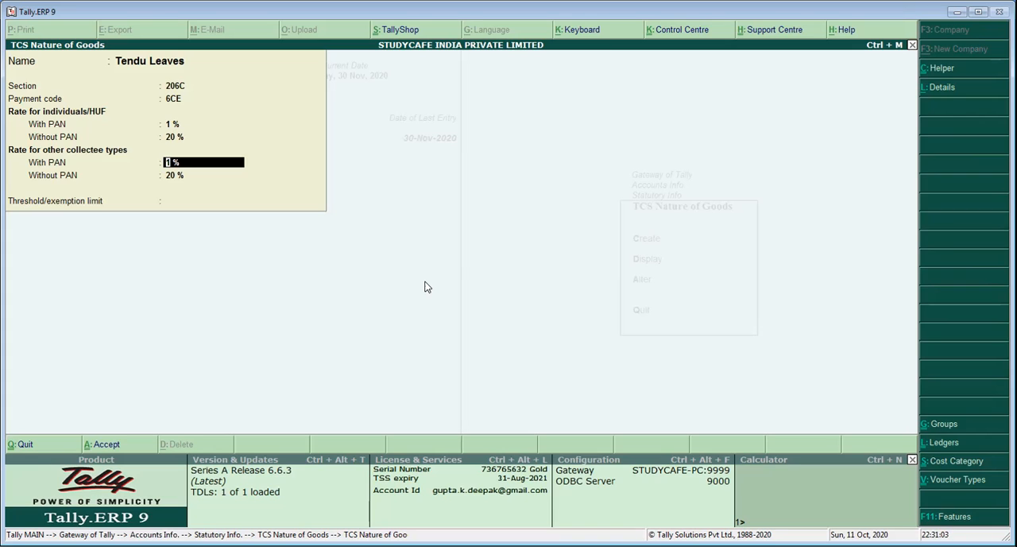
pyautogui.press('Return')
pyautogui.press('Return')
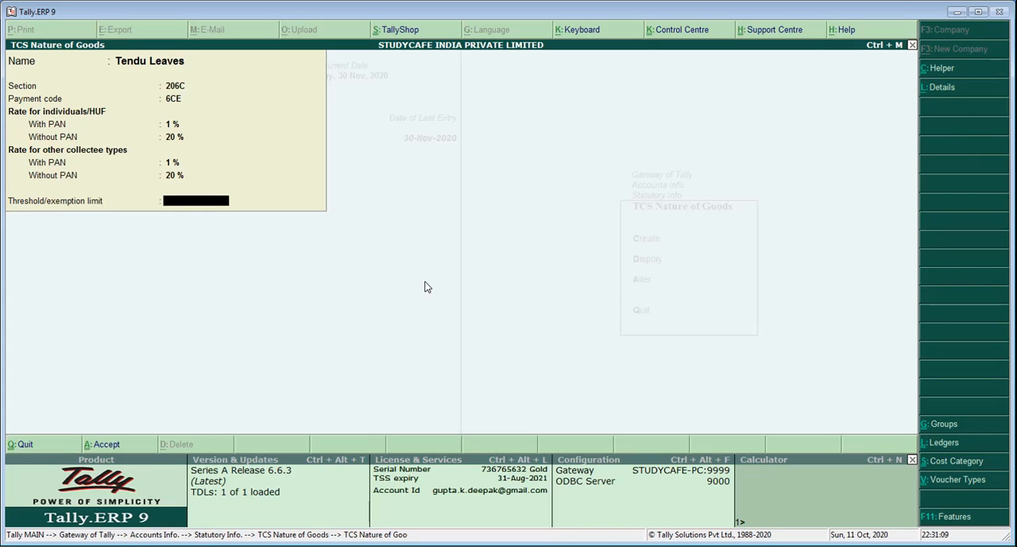
pyautogui.press('Escape')
pyautogui.press('y')
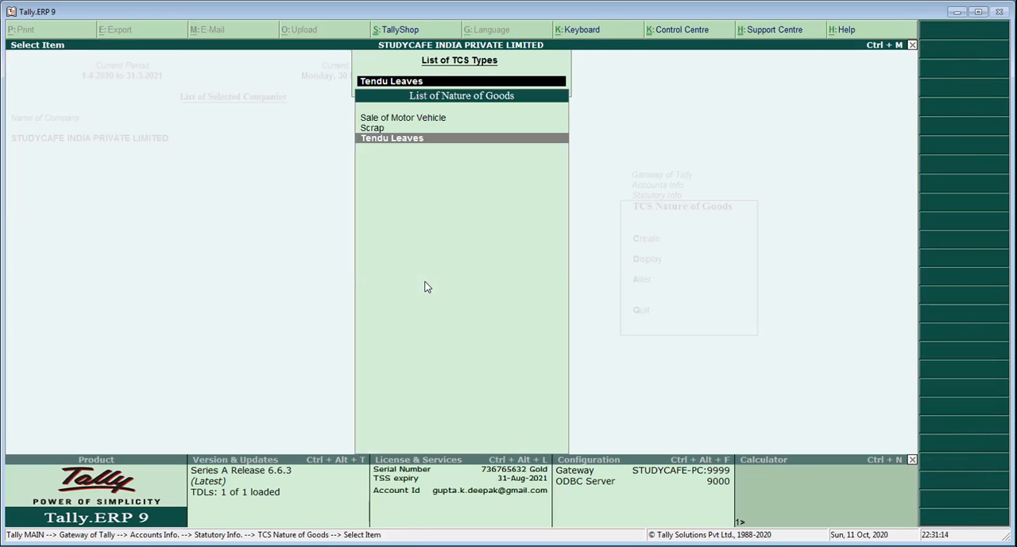
pyautogui.press('Escape')
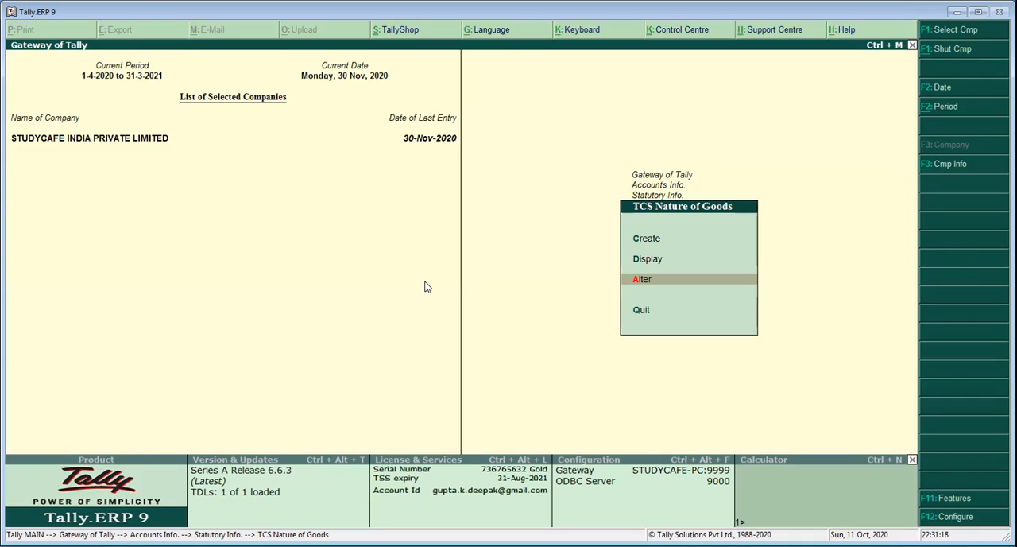
pyautogui.press('Escape')
pyautogui.press('Escape')
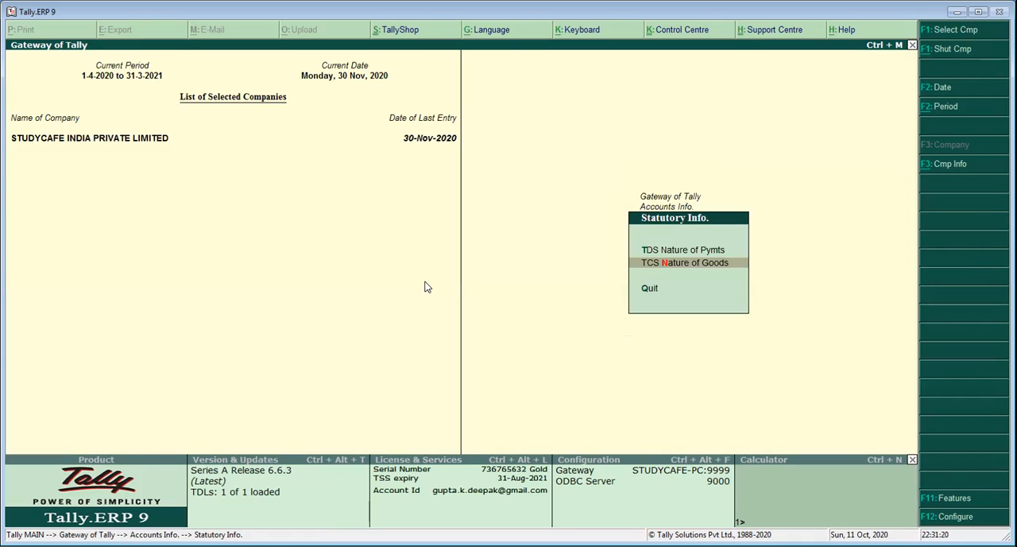
pyautogui.press('Escape')
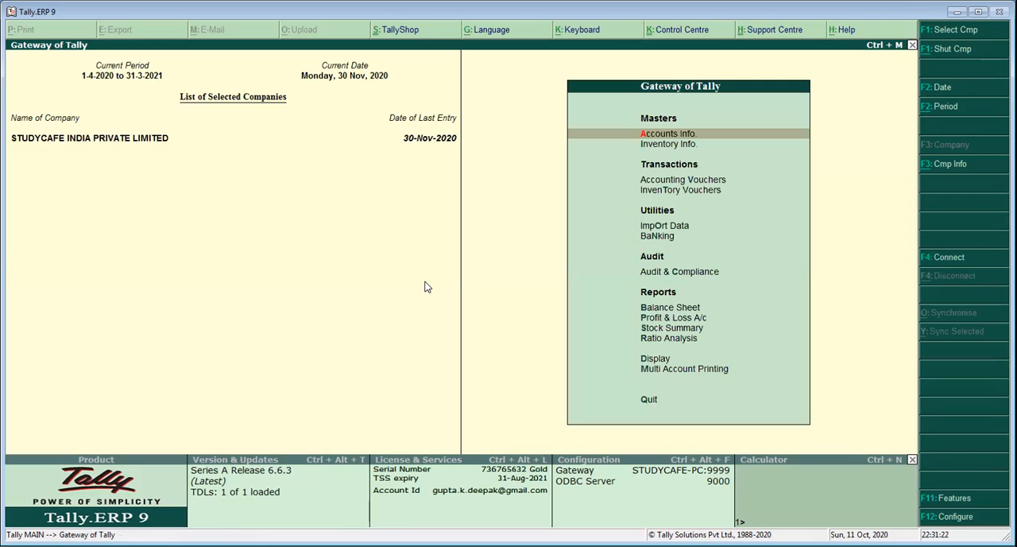
# Open the single ledger SALES TENDU LEAVES for alteration
pyautogui.press('Return')
pyautogui.press('Down')
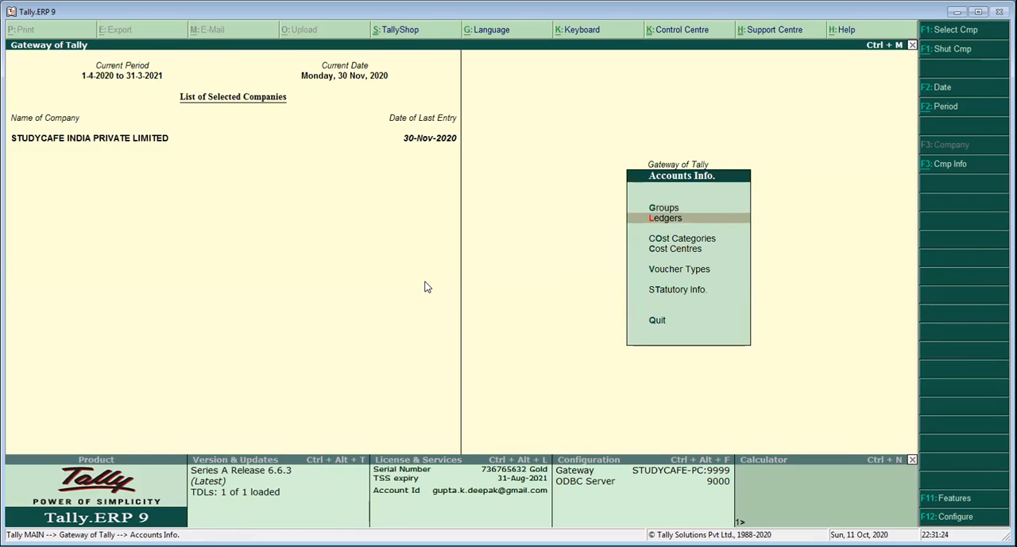
pyautogui.press('Return')
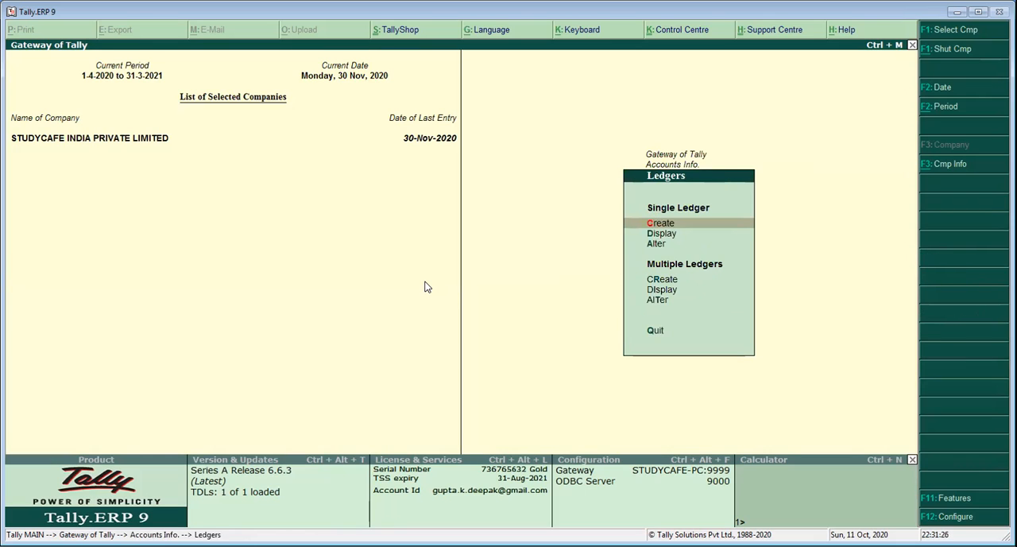
pyautogui.write('a')
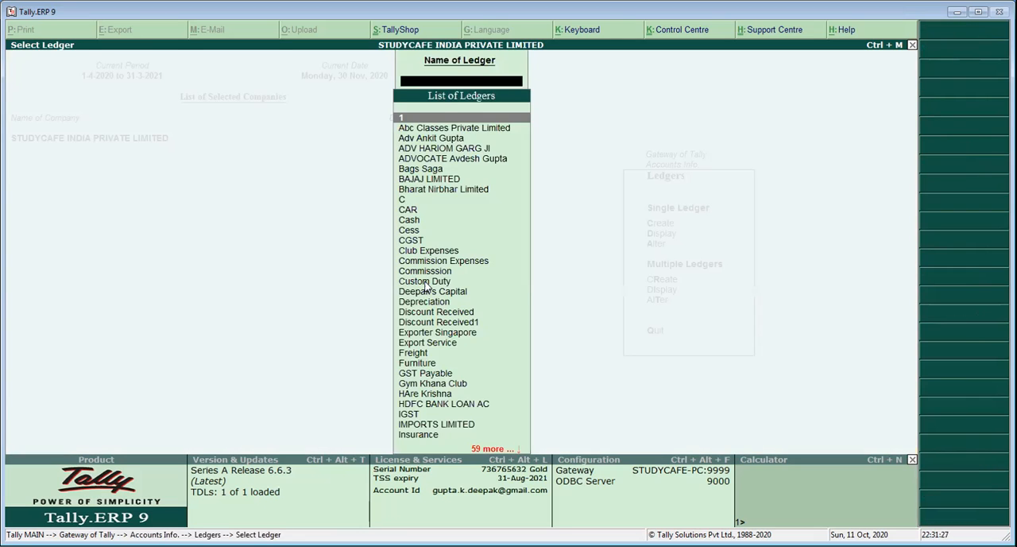
pyautogui.write('Sal')
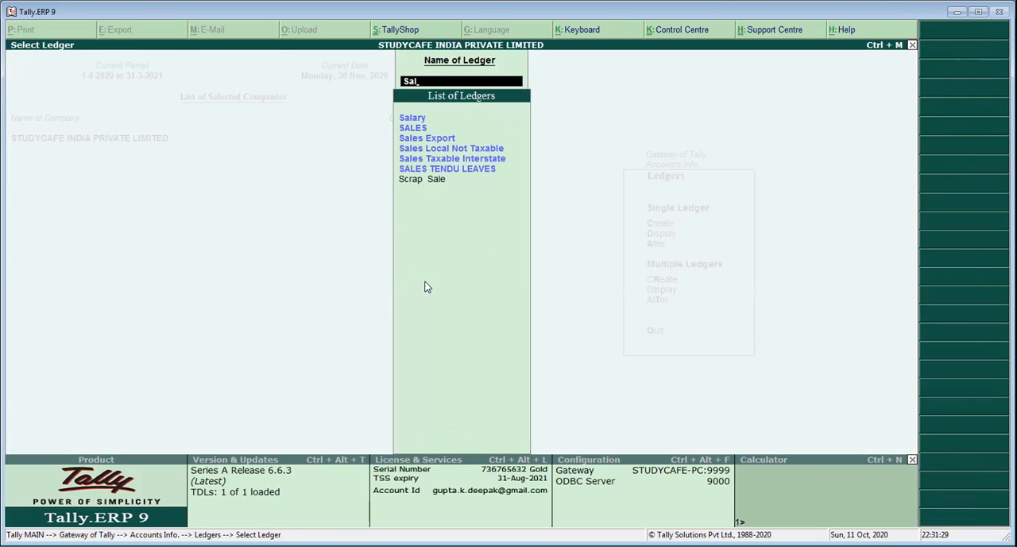
pyautogui.press('Down')
pyautogui.press('Down')
pyautogui.press('Down')
pyautogui.press('Down')
pyautogui.press('Down')
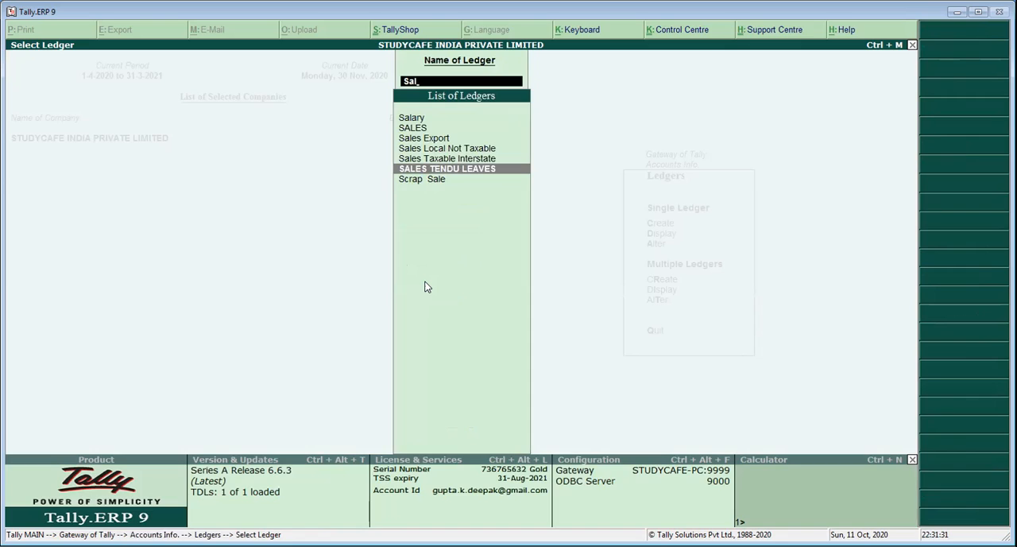
pyautogui.press('Return')
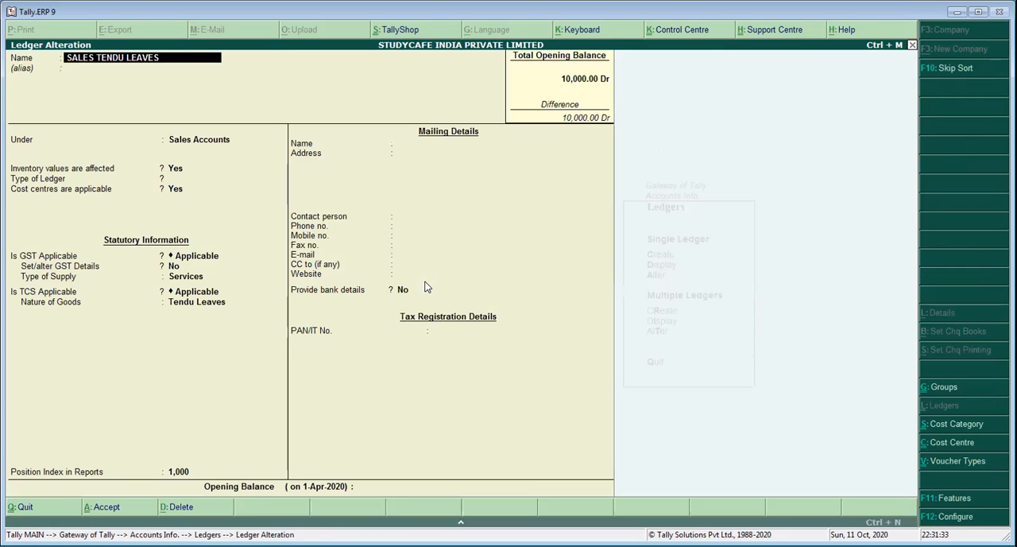
# Set the ledger's type to Not Applicable and keep its existing group, inventory, cost centre and GST settings
pyautogui.press('Return')
pyautogui.press('Return')
pyautogui.press('Return')
pyautogui.press('Return')
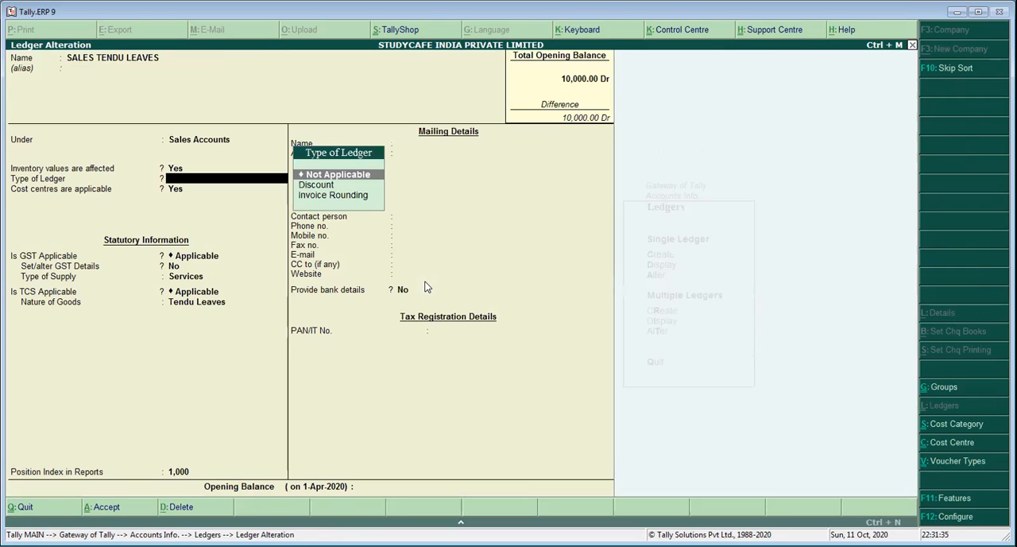
pyautogui.press('Return')
pyautogui.press('Return')
pyautogui.press('Return')
pyautogui.press('Return')
pyautogui.press('Return')
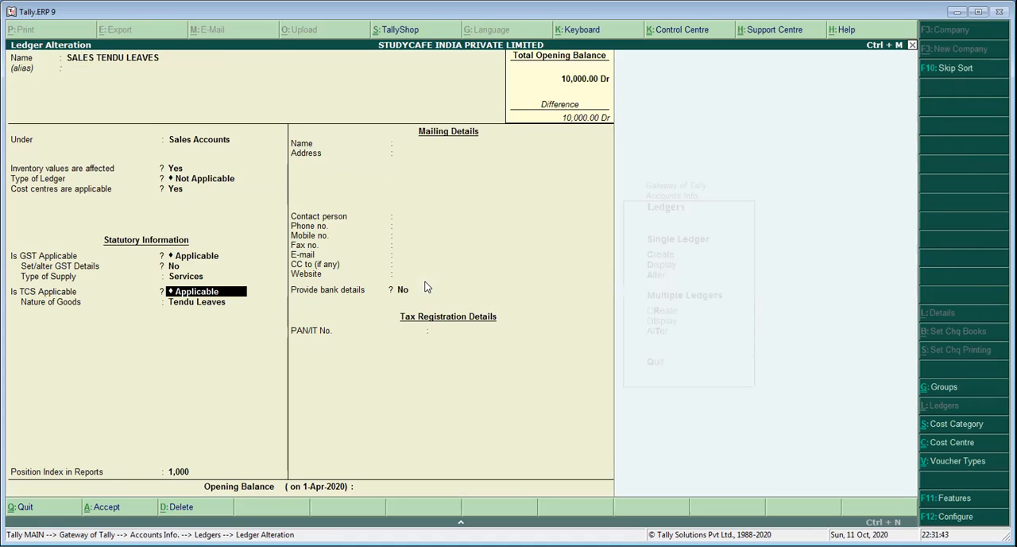
# Keep TCS as Applicable with Tendu Leaves as the nature of goods, and accept the ledger alteration
pyautogui.press('Return')
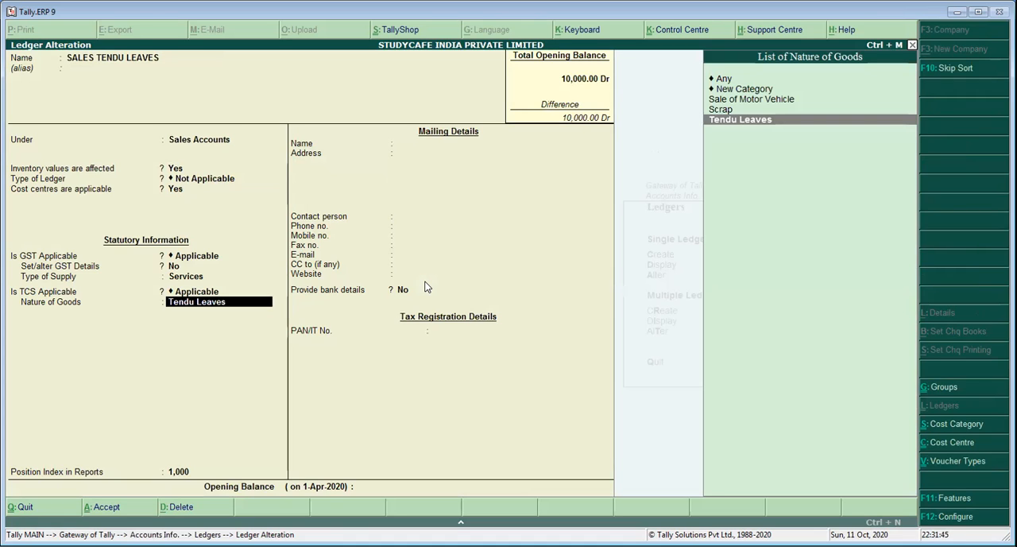
pyautogui.press('Return')
pyautogui.press('Return')
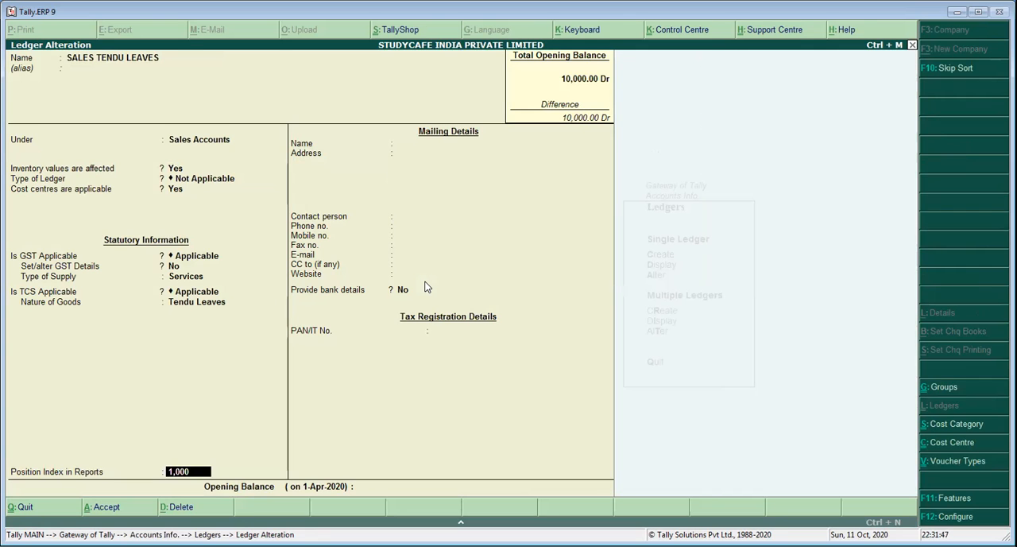
pyautogui.press('Return')
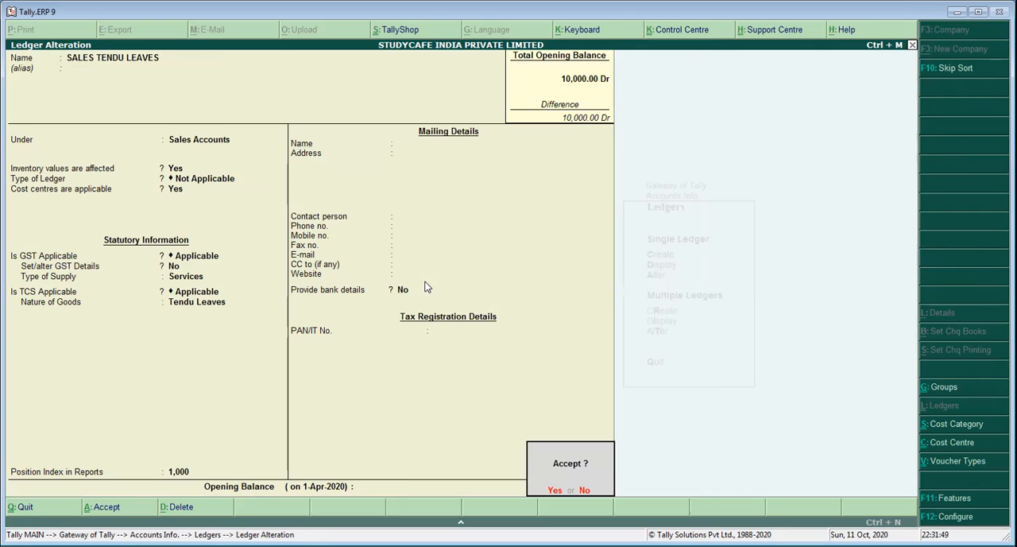
pyautogui.press('Return')
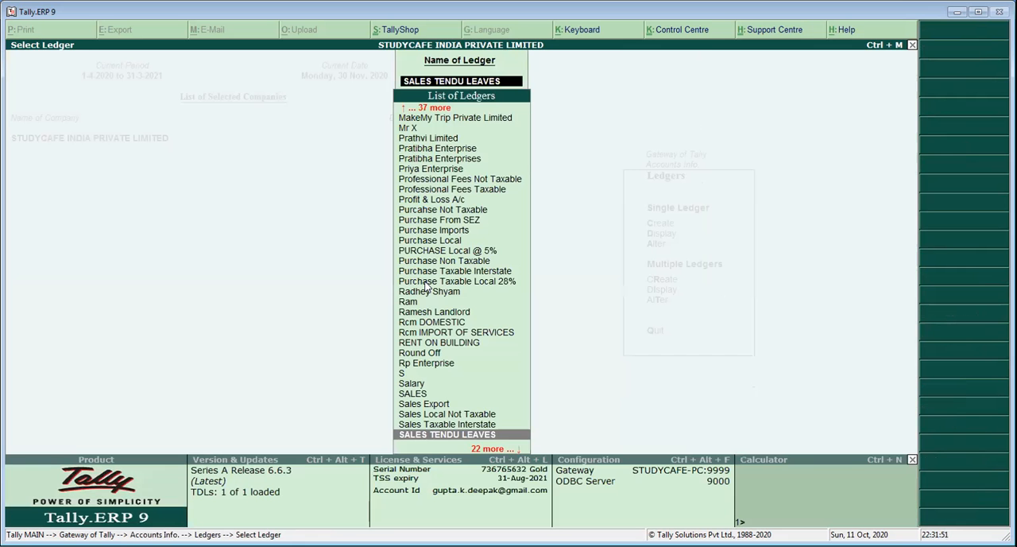
# Open the individual buyer's ledger for alteration and keep its Sundry Debtors group, bill-by-bill, inventory and cost centre settings
pyautogui.write('Mr')
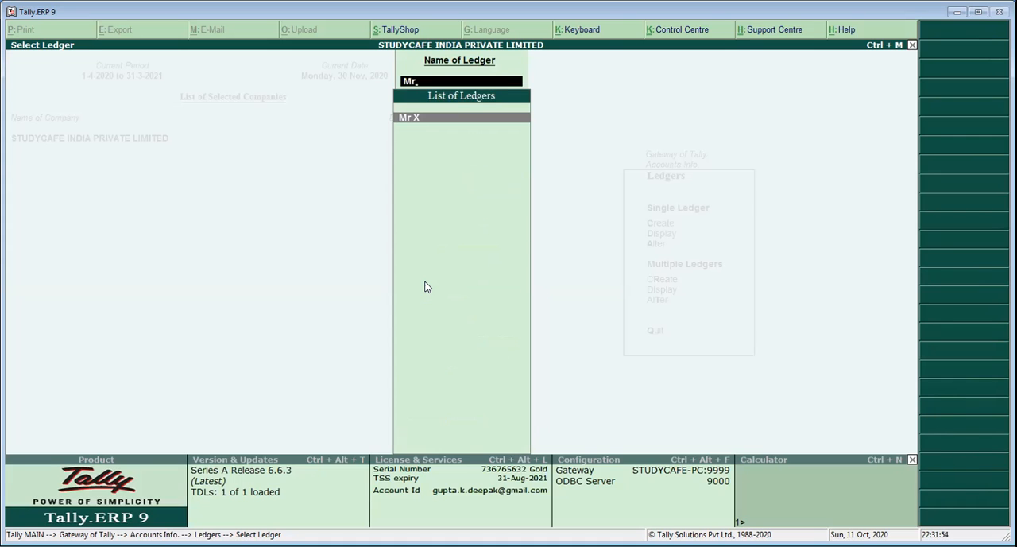
pyautogui.press('Return')
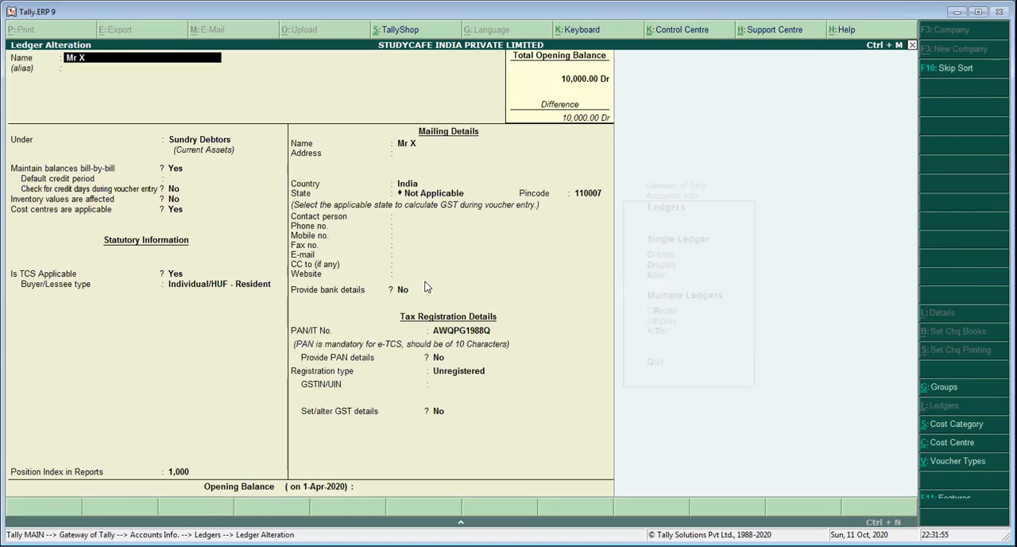
pyautogui.press('Return')
pyautogui.press('Return')
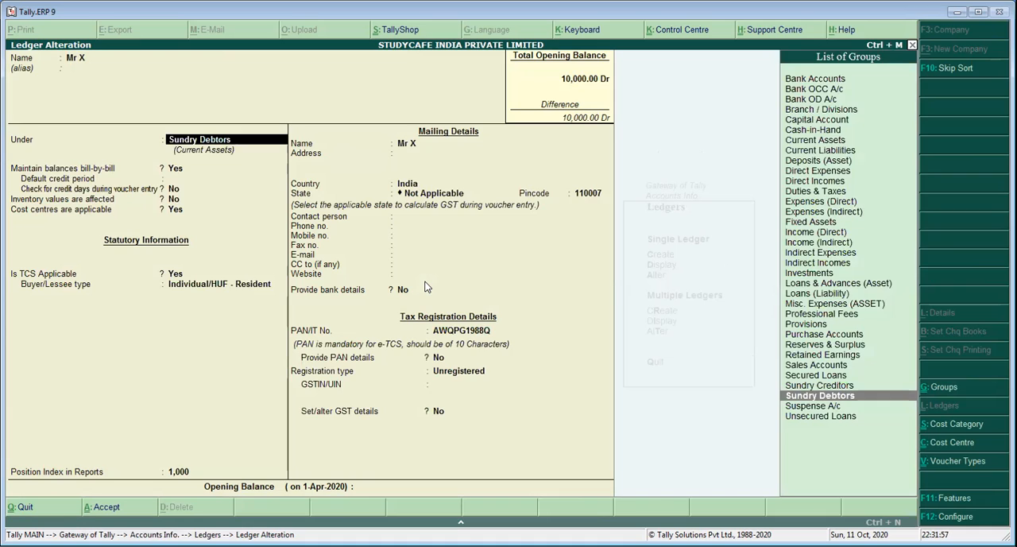
pyautogui.press('Return')
pyautogui.press('Return')
pyautogui.press('Return')
pyautogui.press('Return')
pyautogui.press('Return')
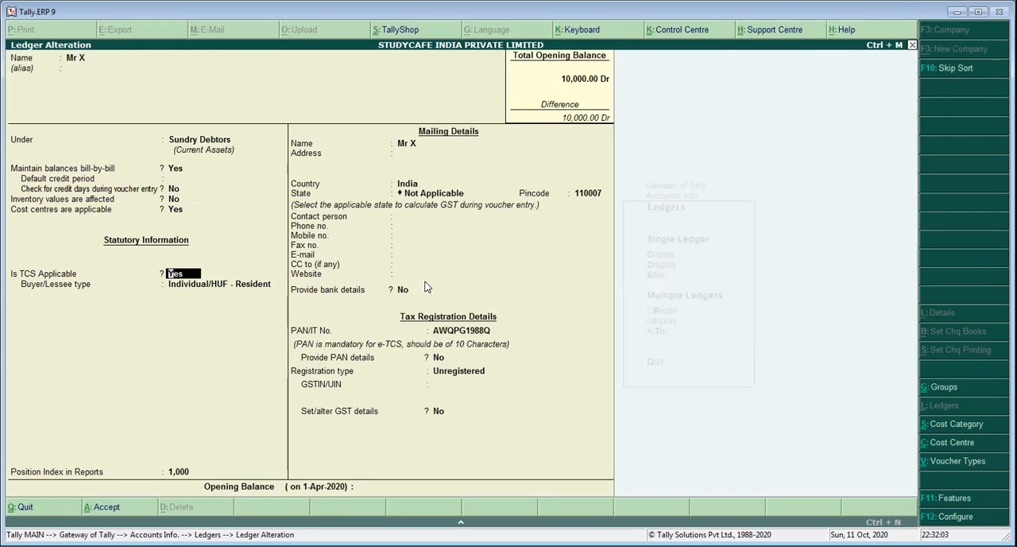
# Keep TCS applicable as Yes with buyer type Individual/HUF - Resident, and leave the position index in reports as it is
pyautogui.press('Return')
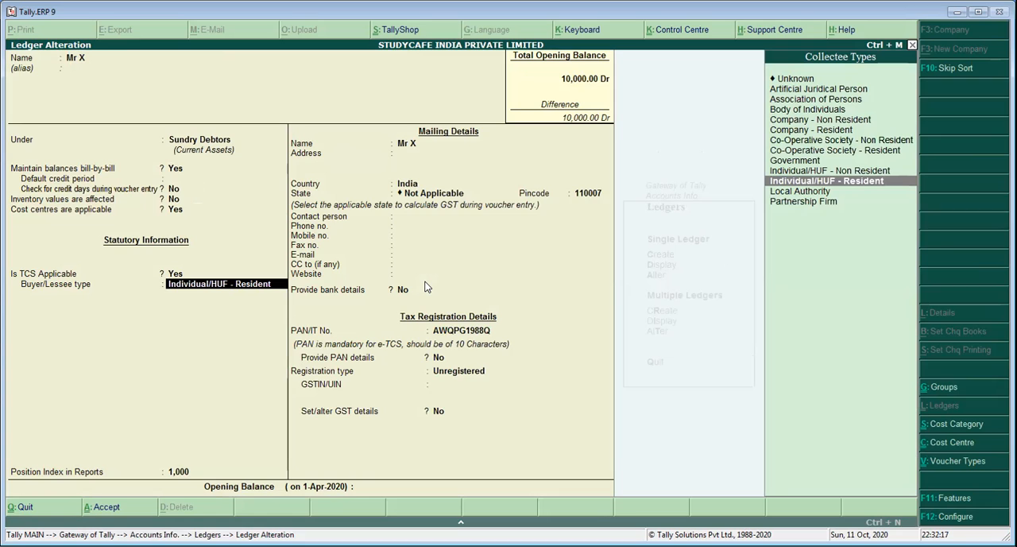
pyautogui.press('Return')
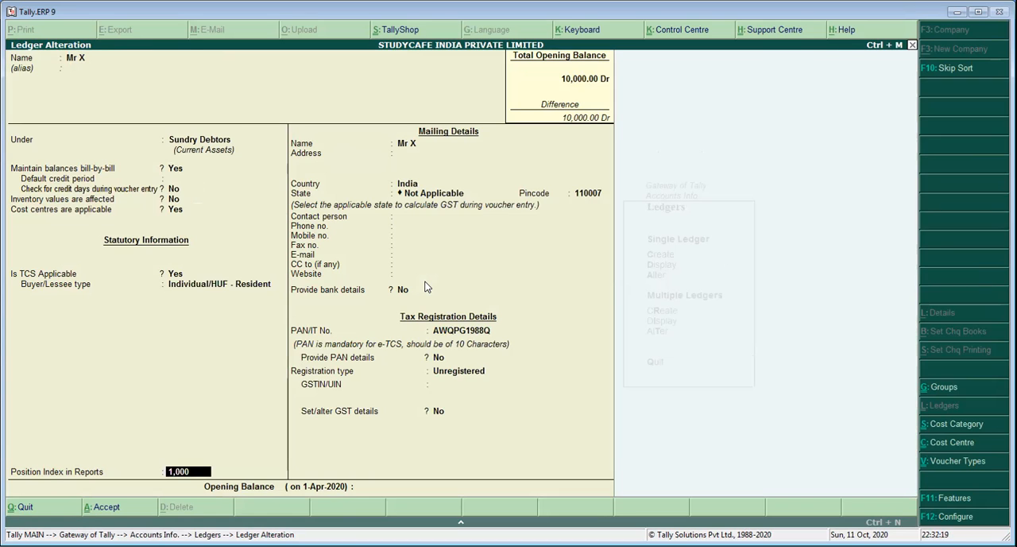
pyautogui.press('Return')
pyautogui.press('Return')
pyautogui.press('Return')
pyautogui.press('Return')
pyautogui.press('Return')
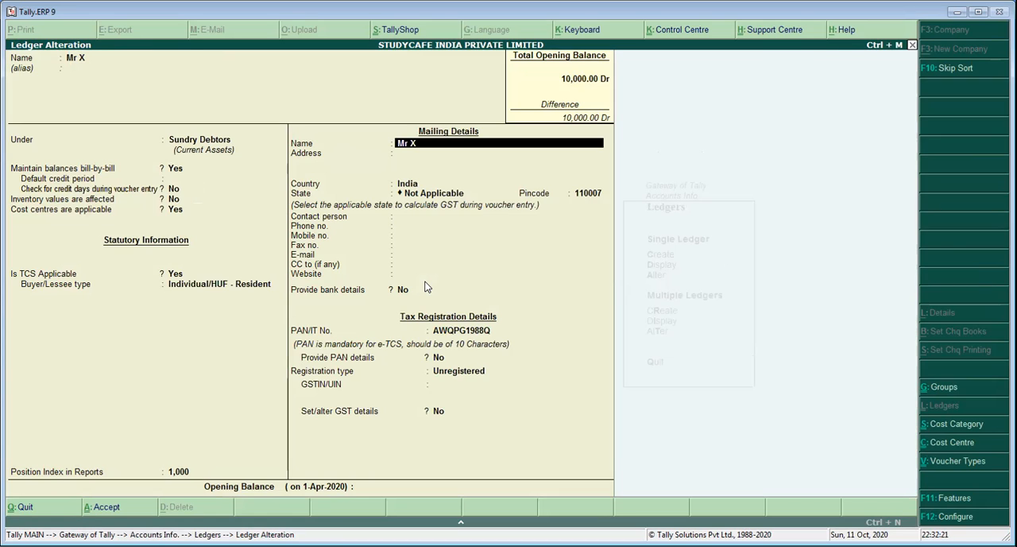
# Keep the buyer's mailing details, PAN, Unregistered registration type and GST details set to No, and accept the ledger alteration
pyautogui.press('Return')
pyautogui.press('Return')
pyautogui.press('Return')
pyautogui.press('Return')
pyautogui.press('Return')
pyautogui.press('Return')
pyautogui.press('Return')
pyautogui.press('Return')
pyautogui.press('Return')
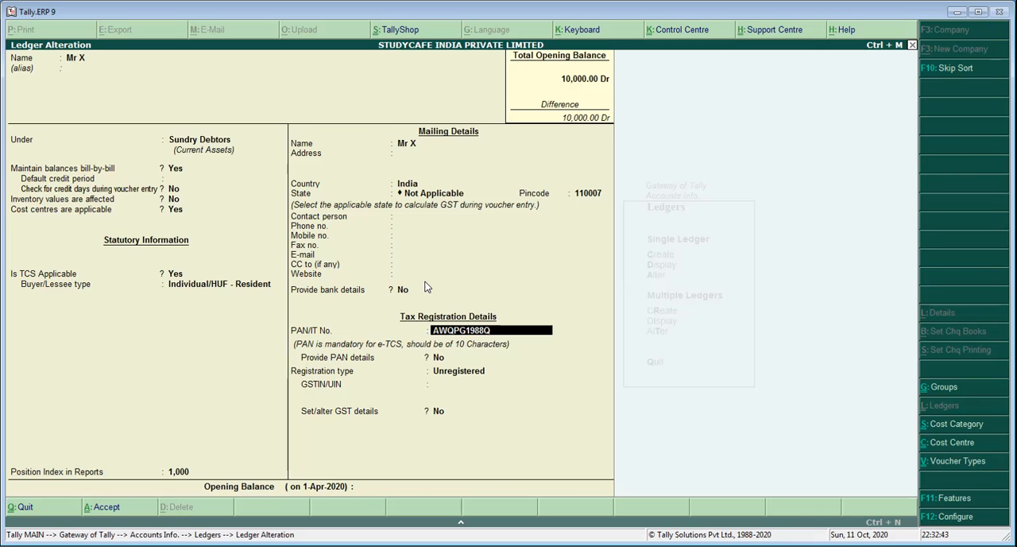
pyautogui.press('Return')
pyautogui.press('Return')
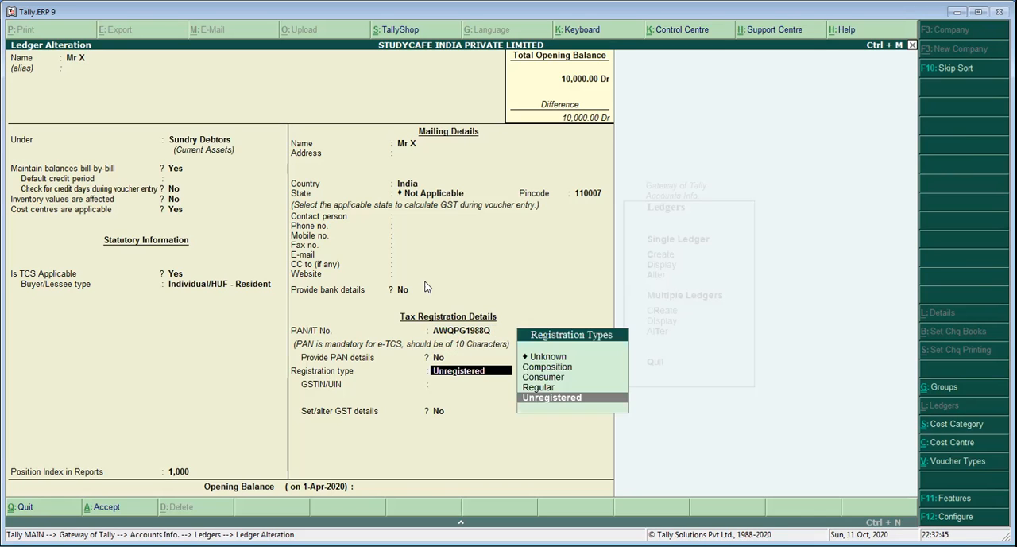
pyautogui.press('Return')
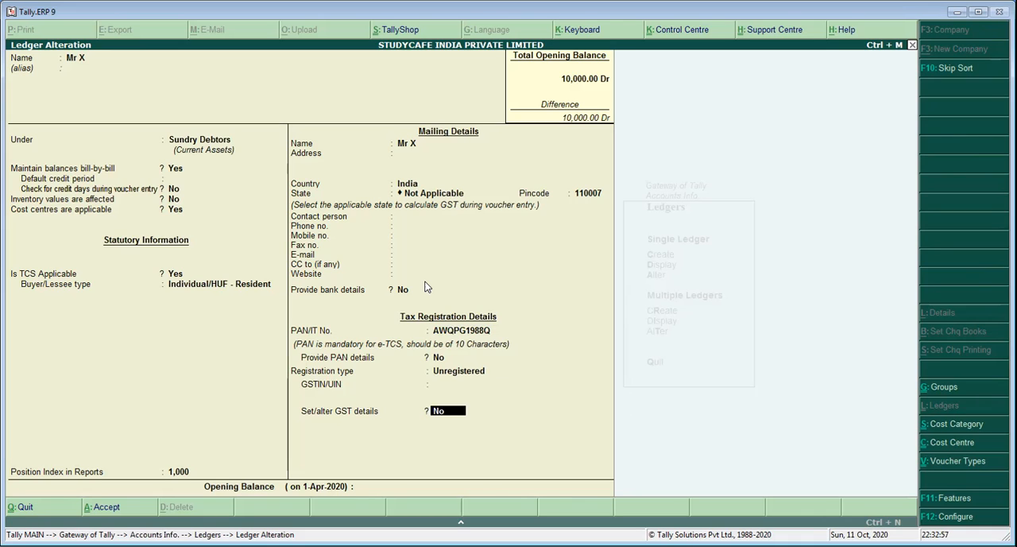
pyautogui.press('Return')
pyautogui.press('Return')
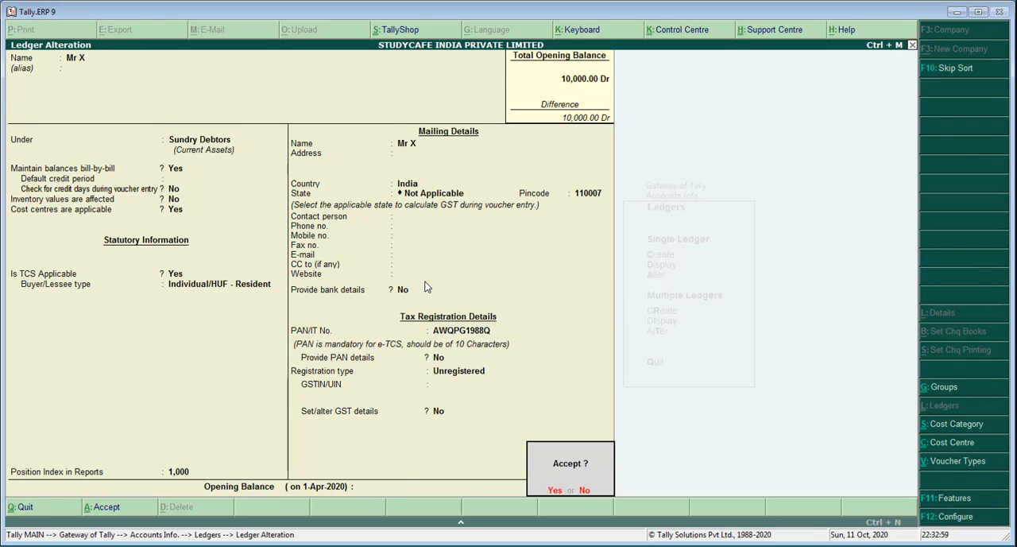
pyautogui.press('Return')
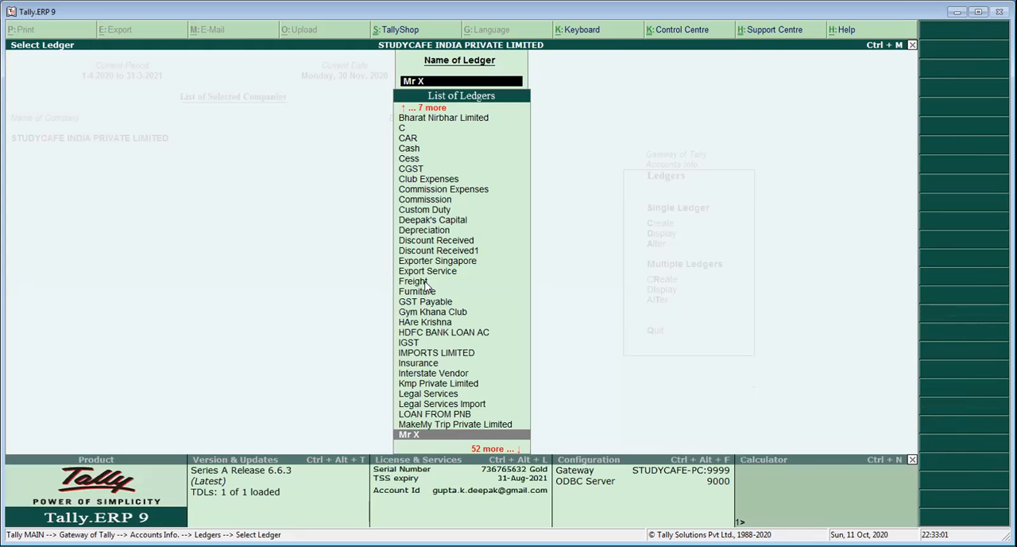
# Open the single ledger TCS on Tendu Leaves for alteration
pyautogui.write('Ten')
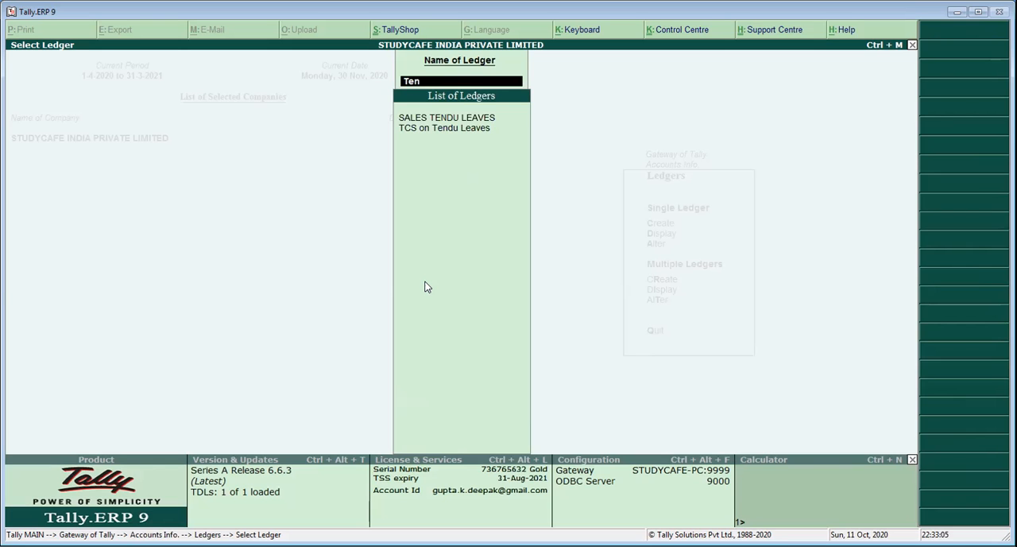
pyautogui.press('Down')
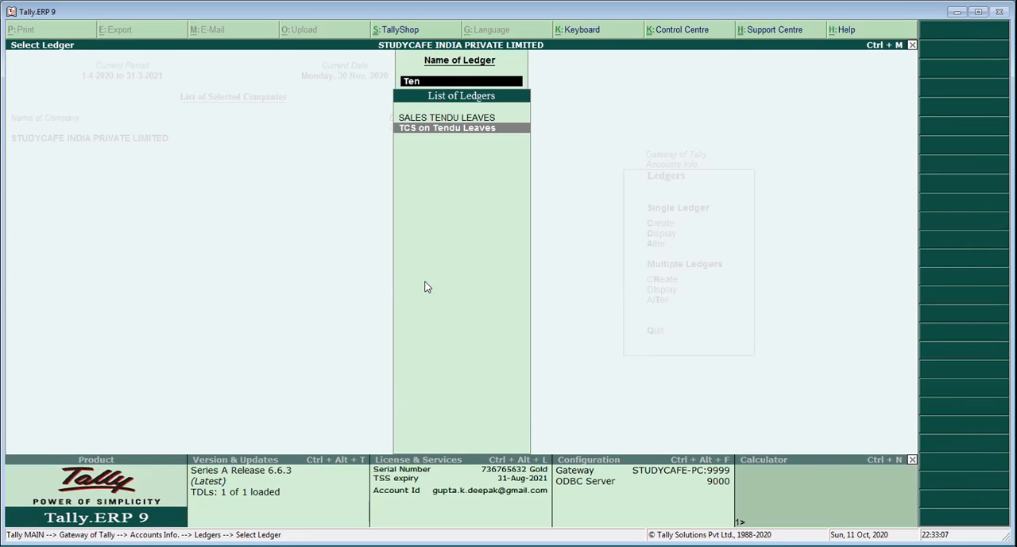
pyautogui.press('Return')
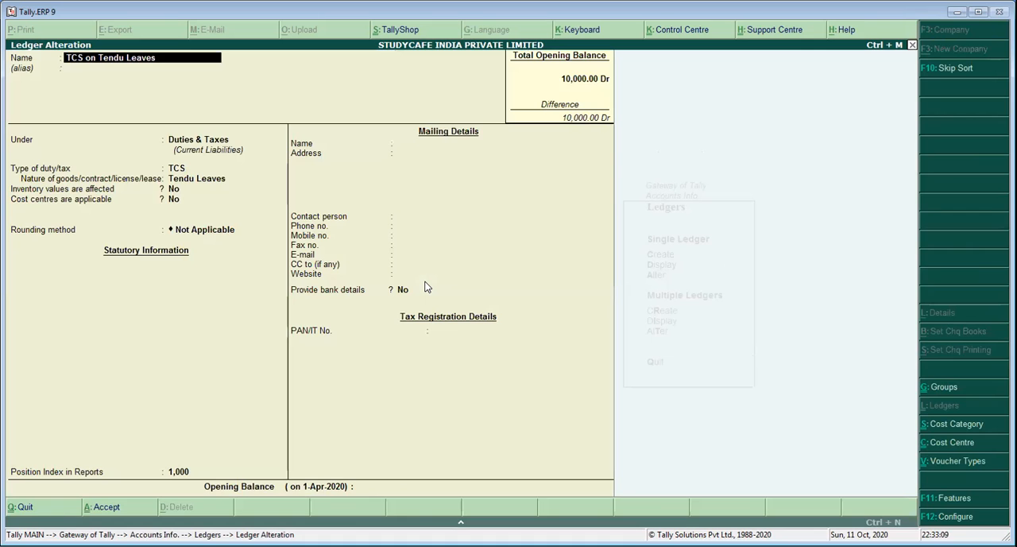
# Keep the ledger under Duties & Taxes with duty type TCS, nature of goods Tendu Leaves, and inventory and cost centres at No
pyautogui.press('Return')
pyautogui.press('Return')
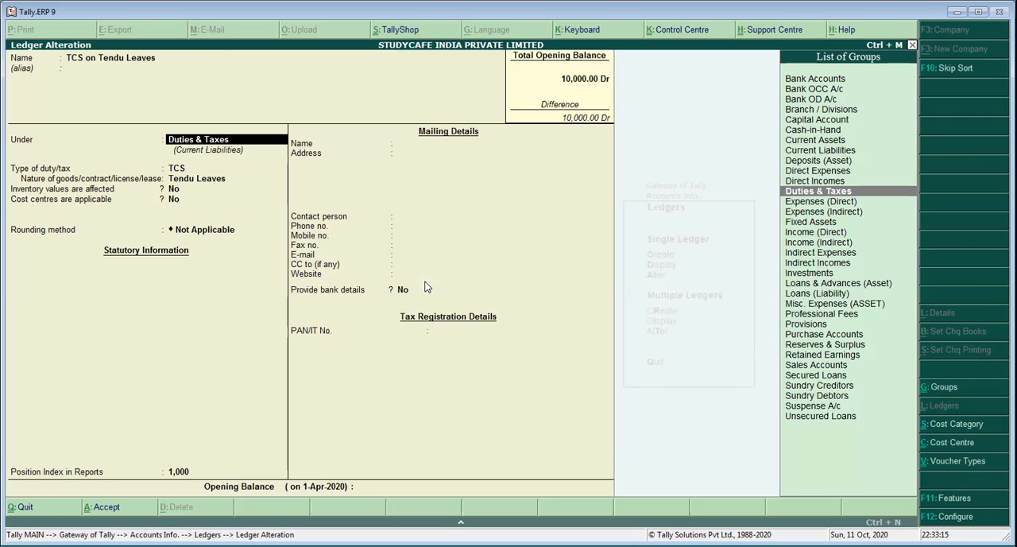
pyautogui.press('Return')
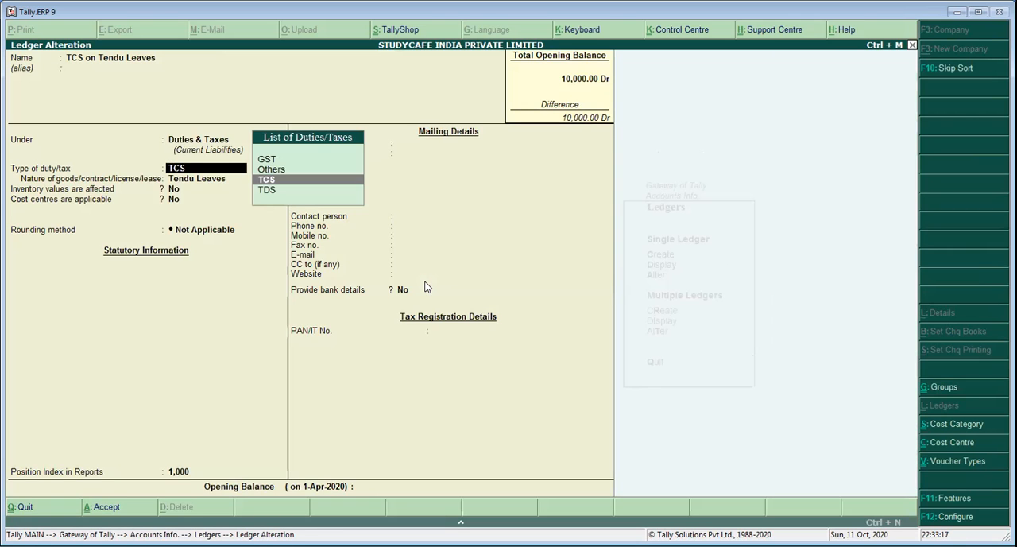
pyautogui.press('Return')
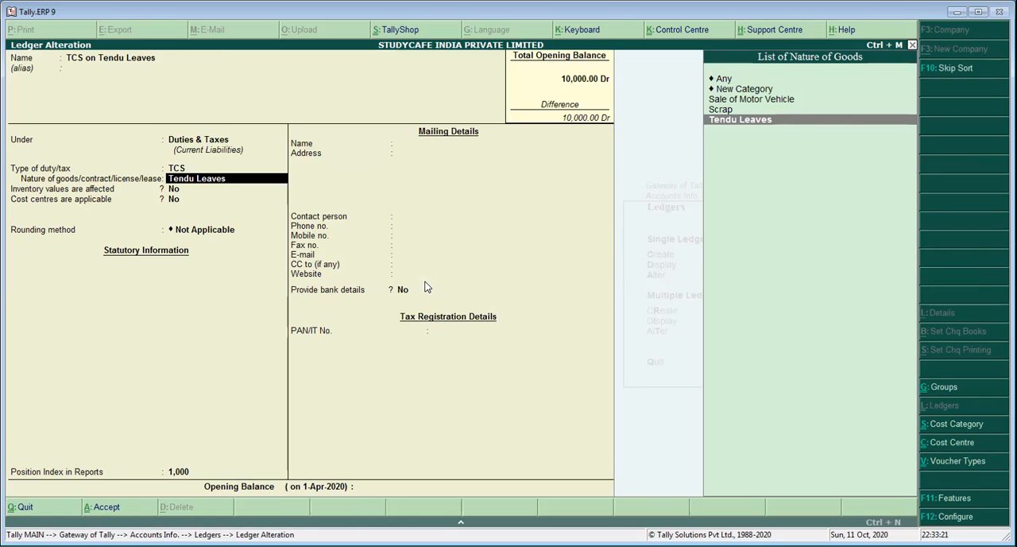
pyautogui.press('Return')
# Keep the rounding method as Not Applicable and bank details as No, and accept the tax ledger alteration
pyautogui.press('Return')
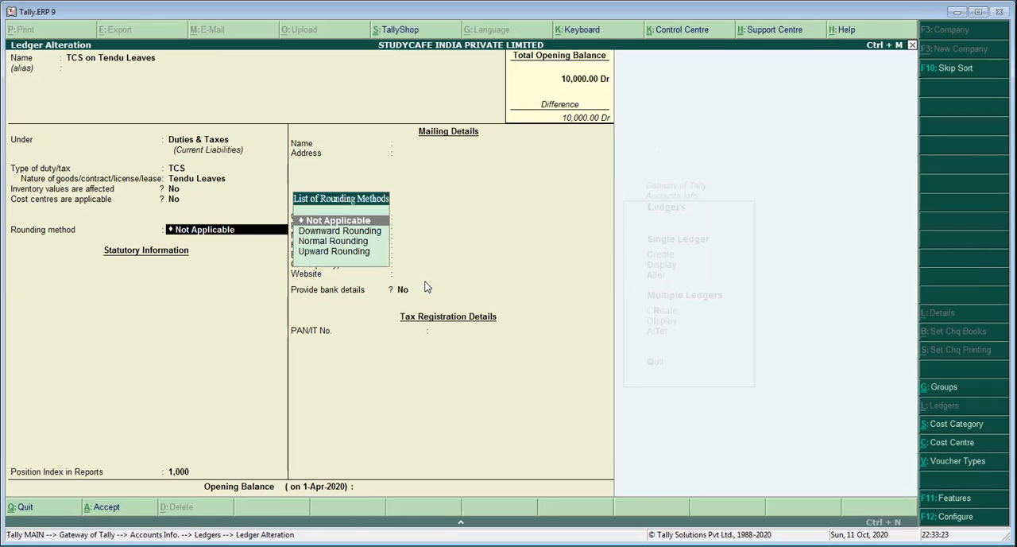
pyautogui.press('Return')
pyautogui.press('Return')
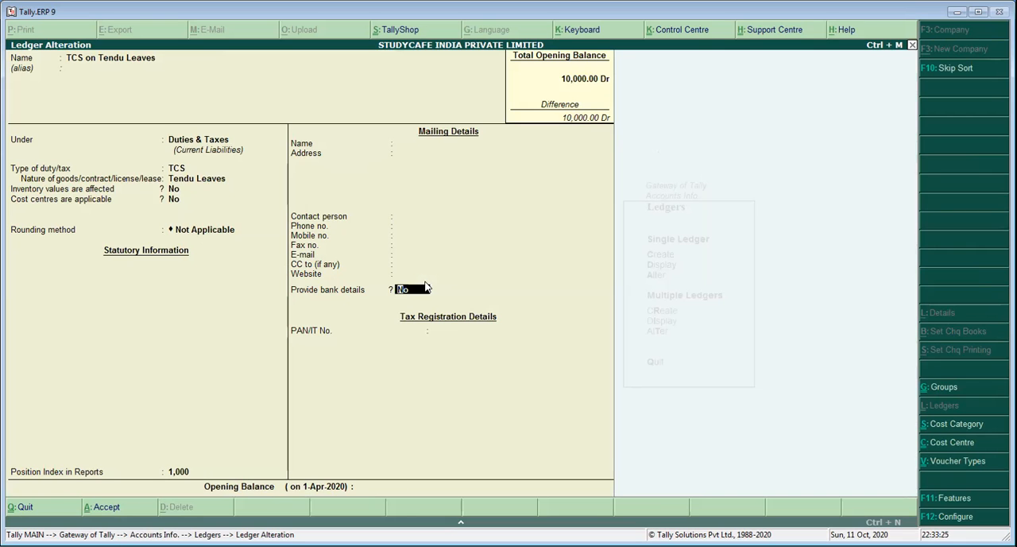
pyautogui.press('Return')
pyautogui.press('Return')
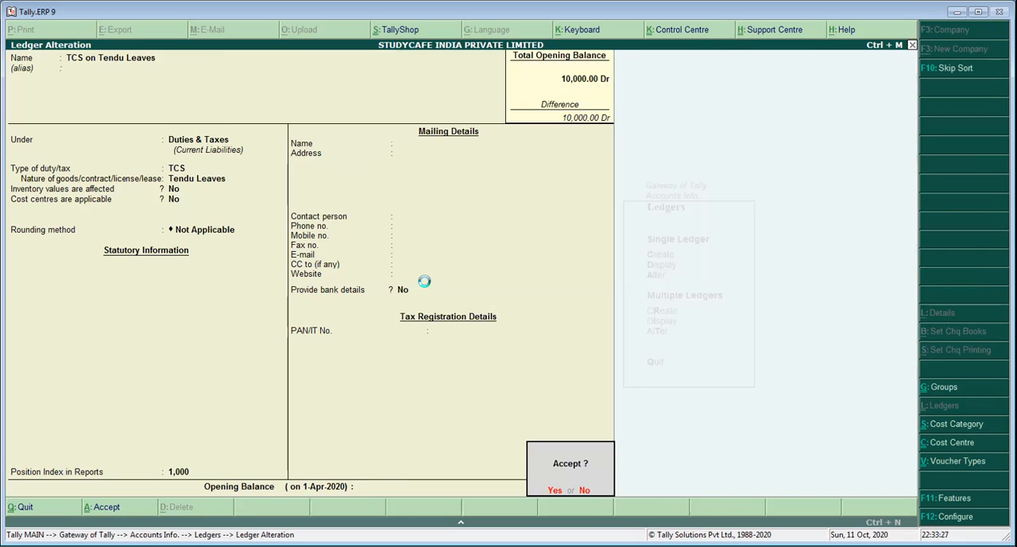
pyautogui.press('Return')
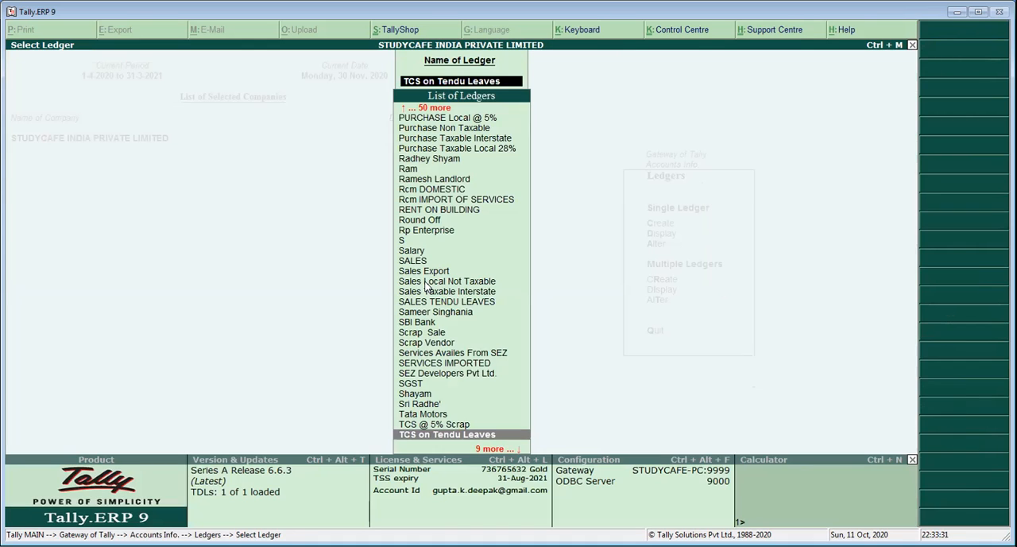
# Leave ledger alteration for the Gateway of Tally and go to the stock items in Inventory Info
pyautogui.press('Escape')
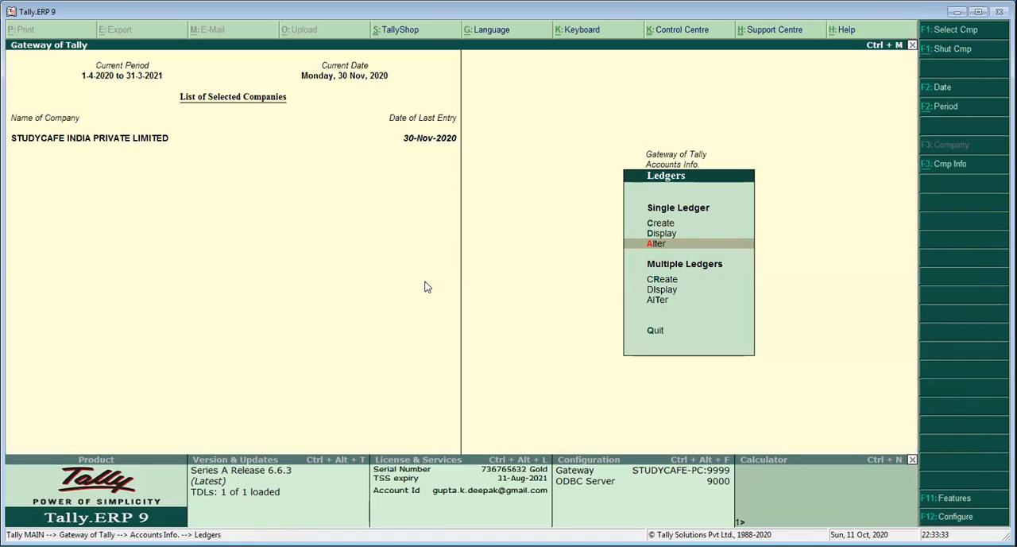
pyautogui.press('Escape')
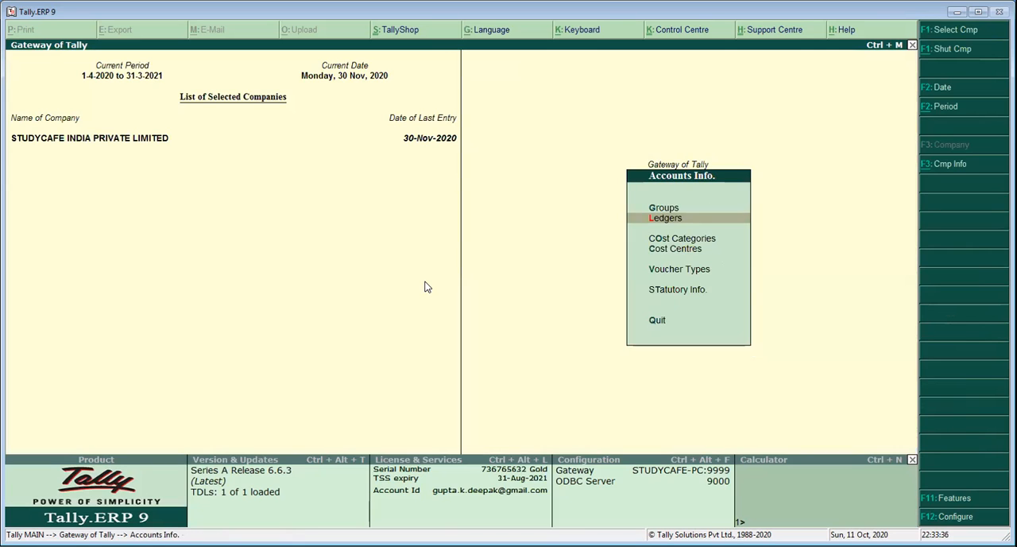
pyautogui.press('Escape')
pyautogui.press('Down')
pyautogui.press('Return')
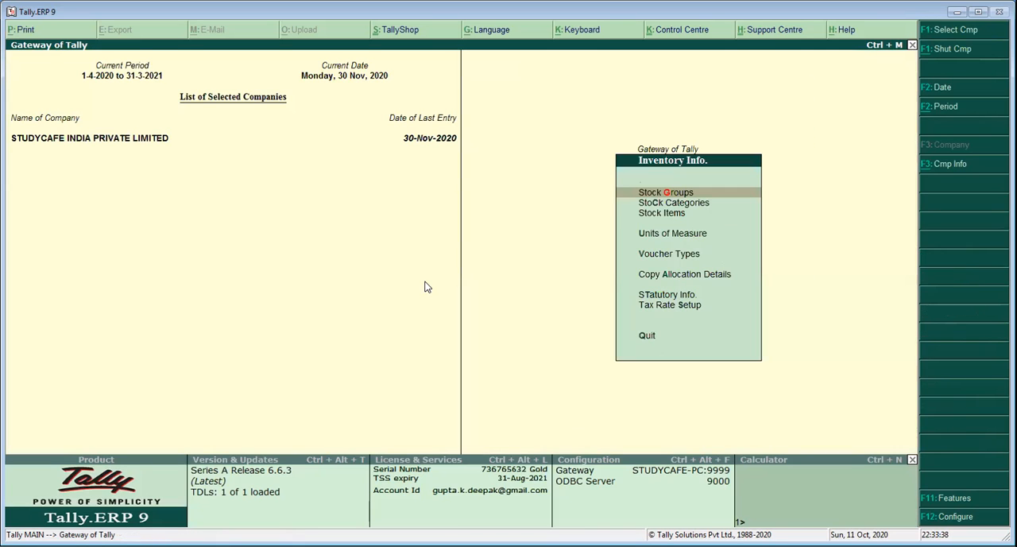
pyautogui.press('i')
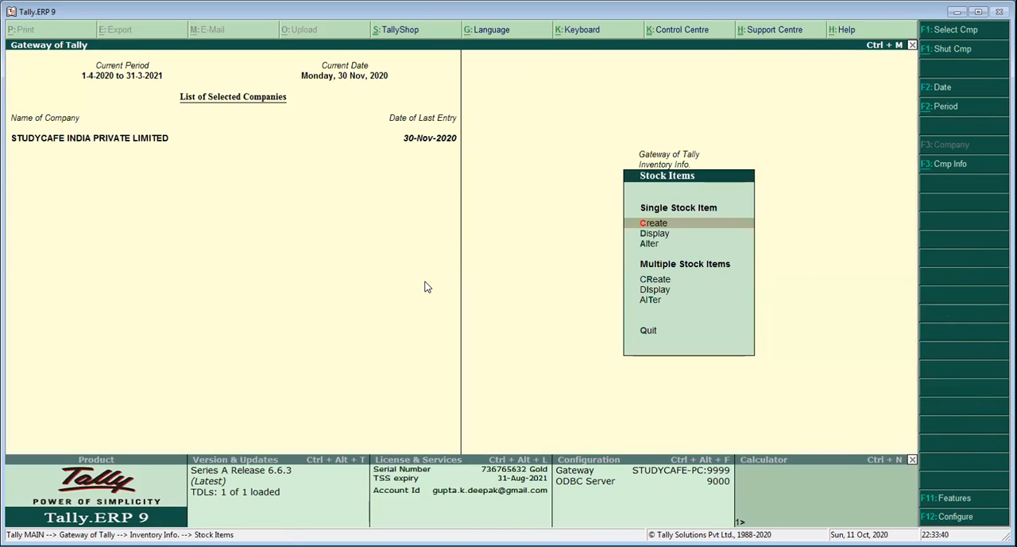
# Open the single stock item Tendu Leaves for alteration
pyautogui.press('Down')
pyautogui.press('Down')
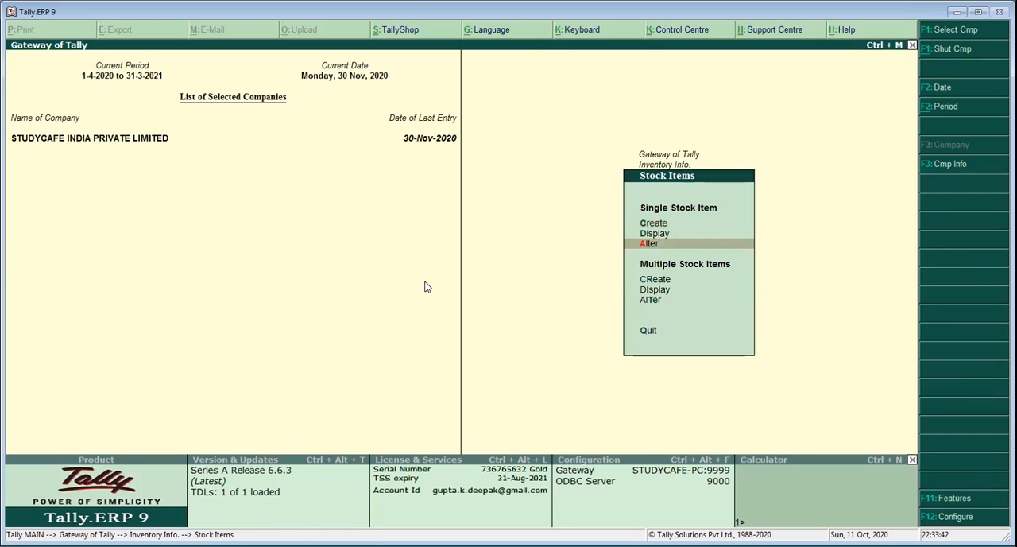
pyautogui.press('Return')
pyautogui.press('Down')
pyautogui.press('Down')
pyautogui.press('Down')
pyautogui.press('Down')
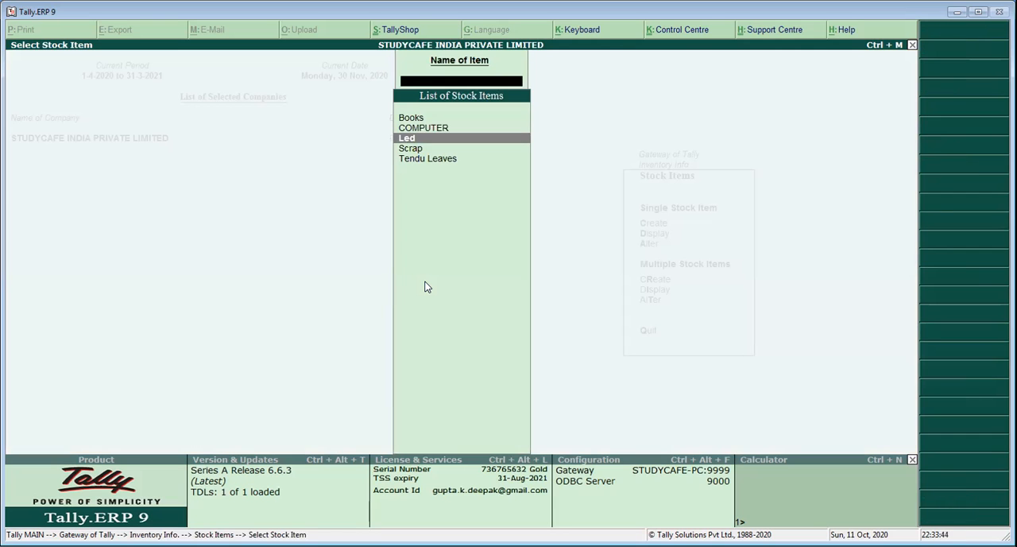
pyautogui.press('Return')
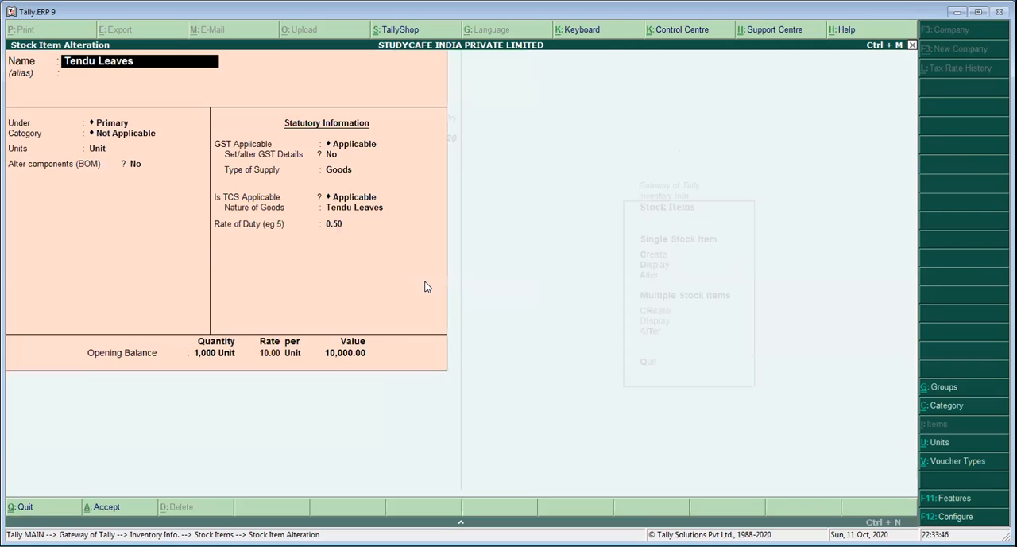
# Keep the item's Primary group, category, Unit measure and BOM setting, with GST Applicable, GST details No and supply type Goods
pyautogui.press('Return')
pyautogui.press('Return')
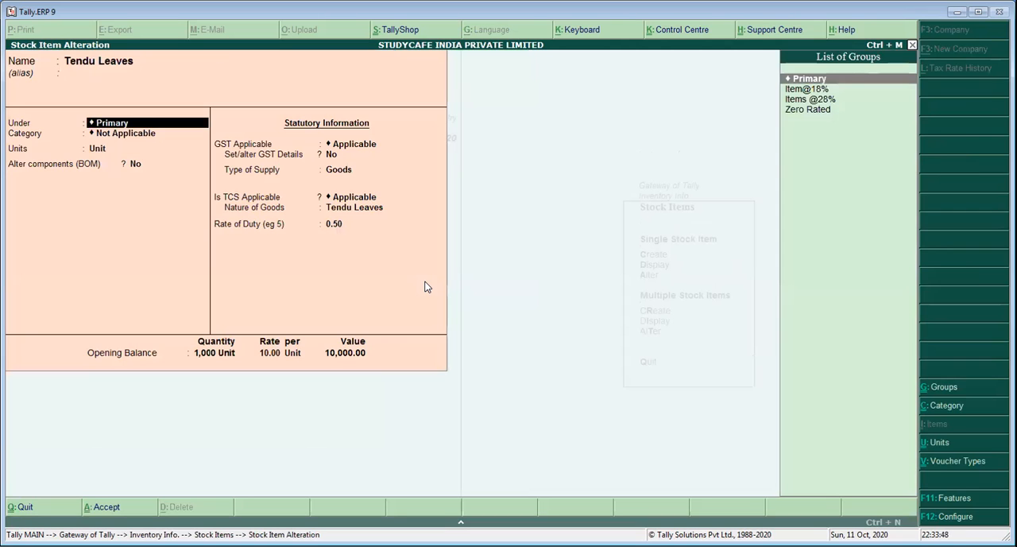
pyautogui.press('Return')
pyautogui.press('Return')
pyautogui.press('Return')
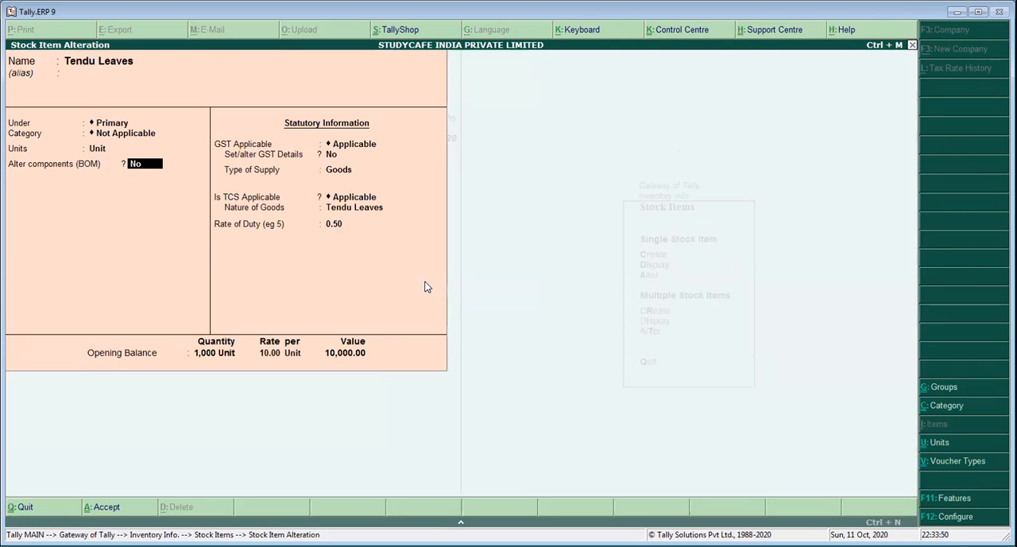
pyautogui.press('Return')
pyautogui.press('Return')
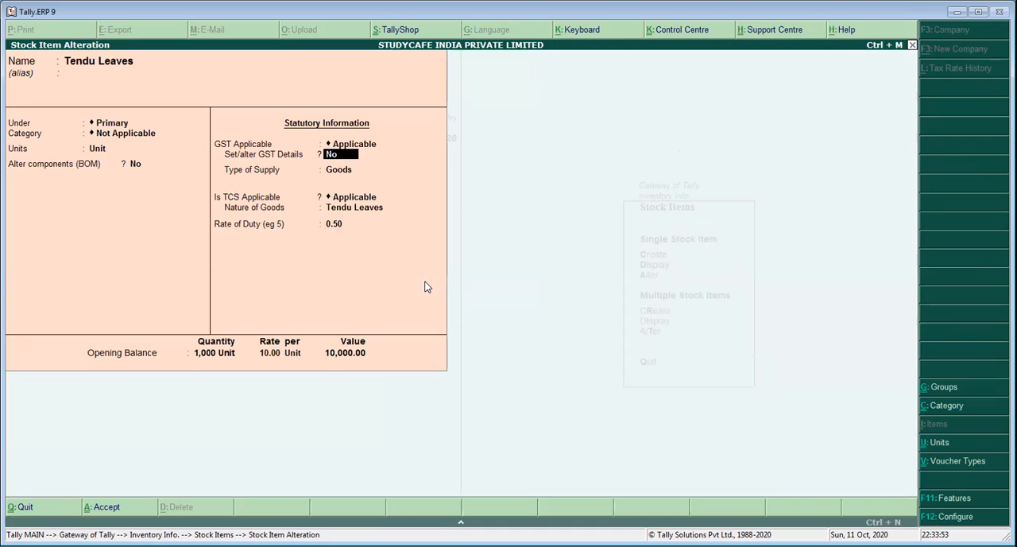
pyautogui.press('Return')
# Keep TCS as Applicable with nature of goods Tendu Leaves, and set the item's rate of duty to 0
pyautogui.press('Return')
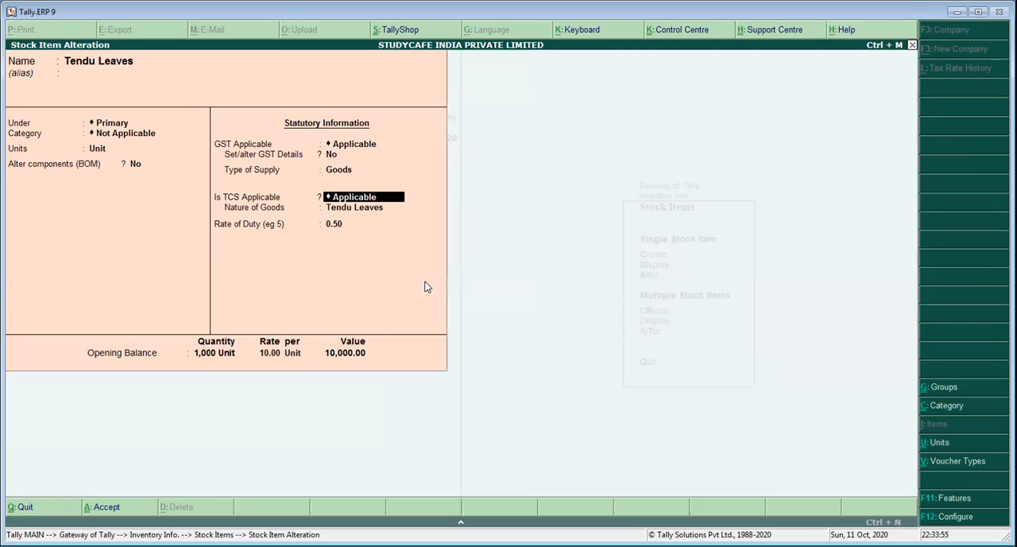
pyautogui.press('Return')
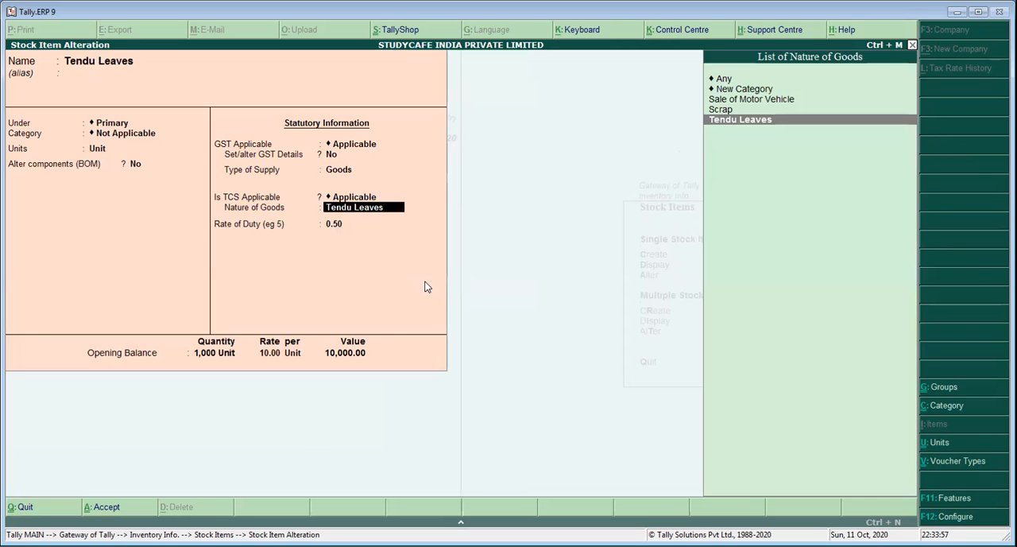
pyautogui.press('Return')
pyautogui.write('0')
pyautogui.press('Return')
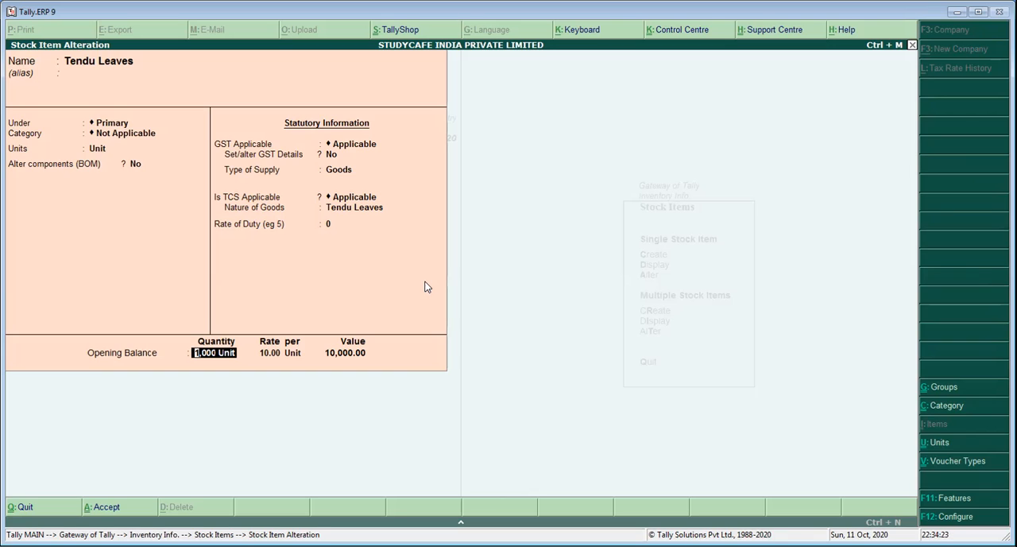
# Keep the item's opening balance of 1,000 Unit at 10.00, save the item and return to the Gateway of Tally
pyautogui.press('Return')
pyautogui.press('Return')
pyautogui.press('Return')
pyautogui.press('Return')
pyautogui.press('Return')
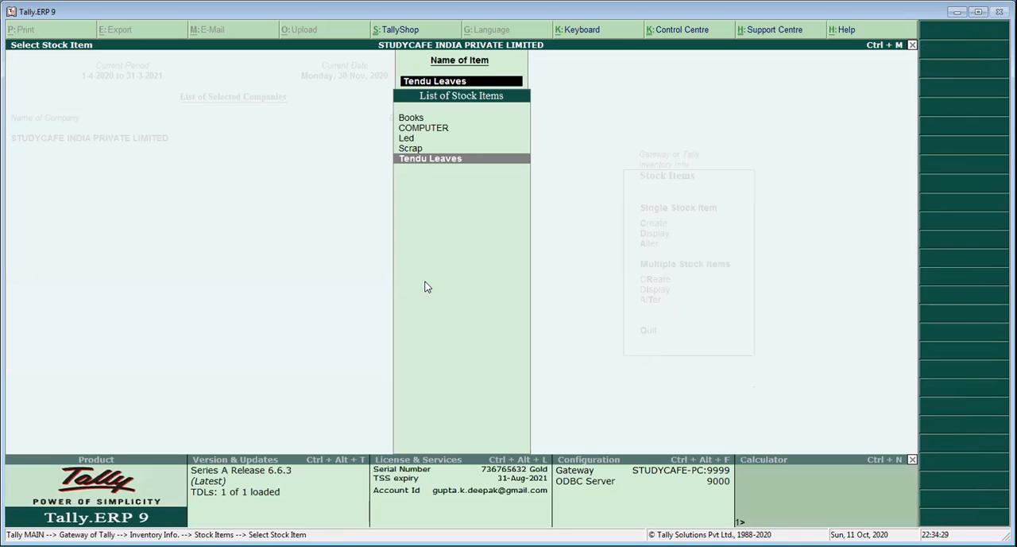
pyautogui.press('Escape')
pyautogui.press('Escape')
pyautogui.press('Escape')
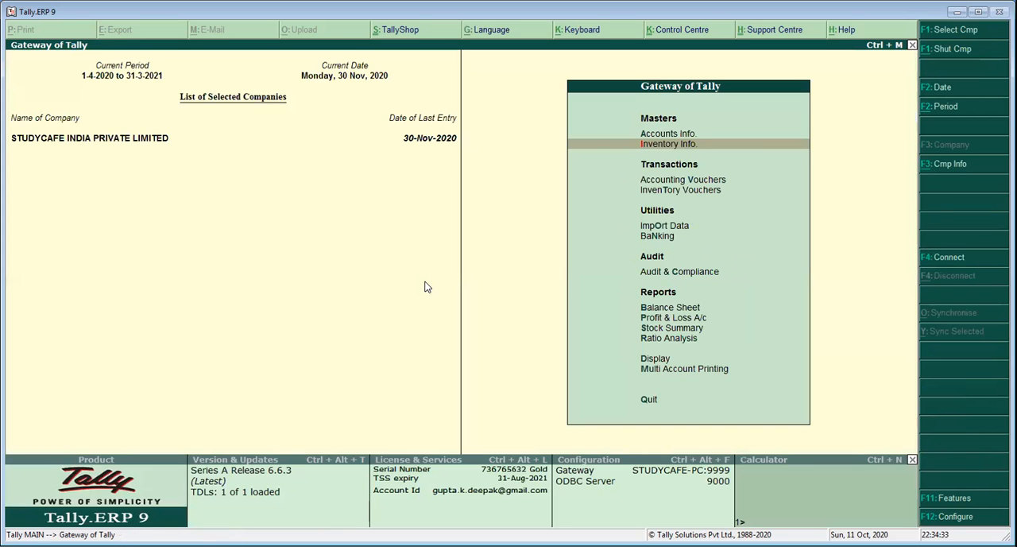
# Go to Accounting Vouchers and start a new Sales voucher
pyautogui.press('Down')
pyautogui.press('Down')
pyautogui.press('Return')
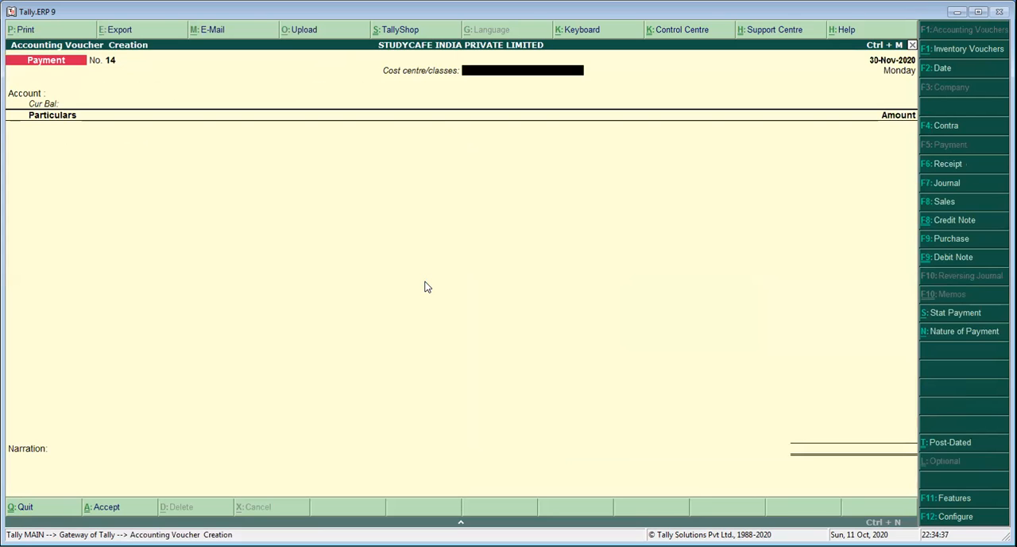
pyautogui.press('F8')
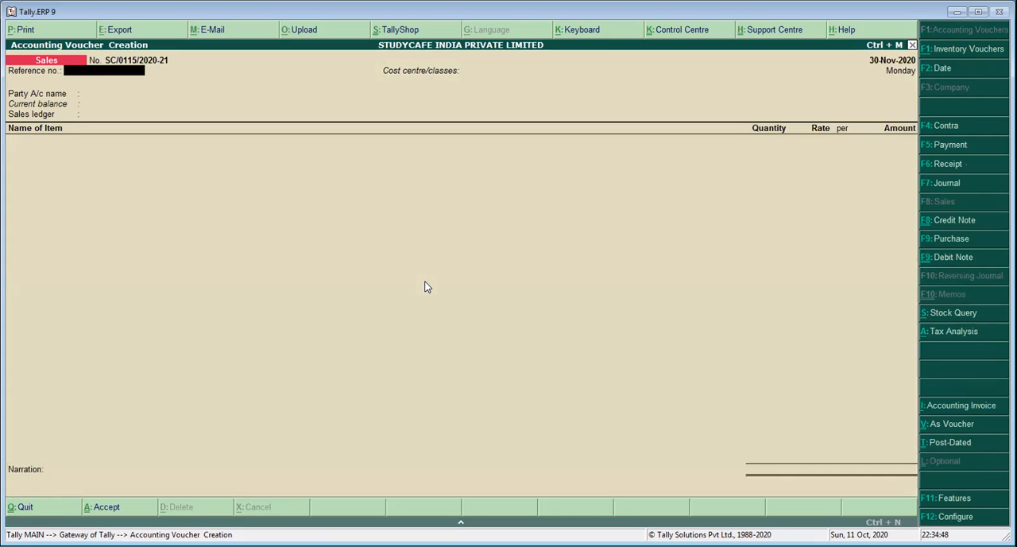
# Set the sales voucher's date to 11-10-2020
pyautogui.press('F2')
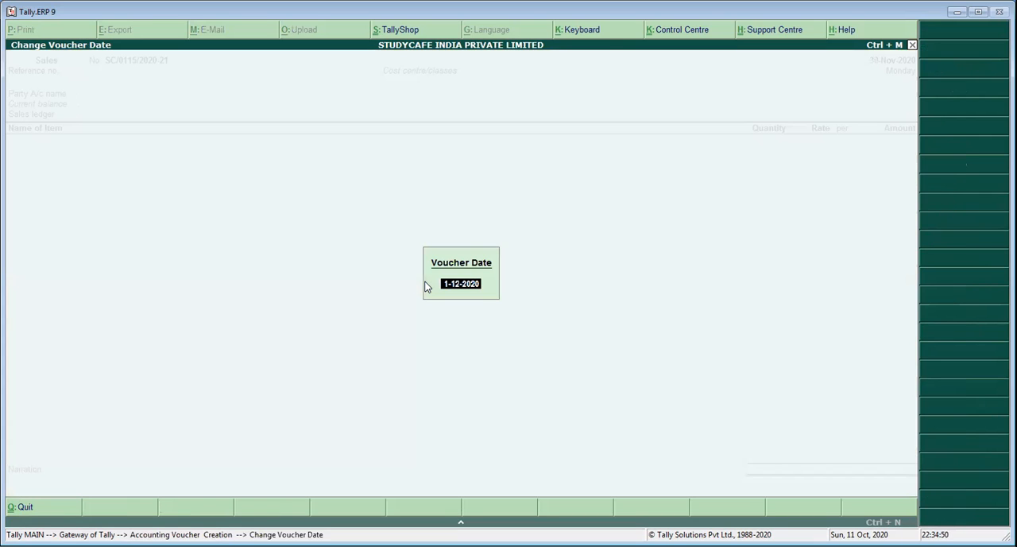
pyautogui.write('11/10/2020')
pyautogui.press('Return')
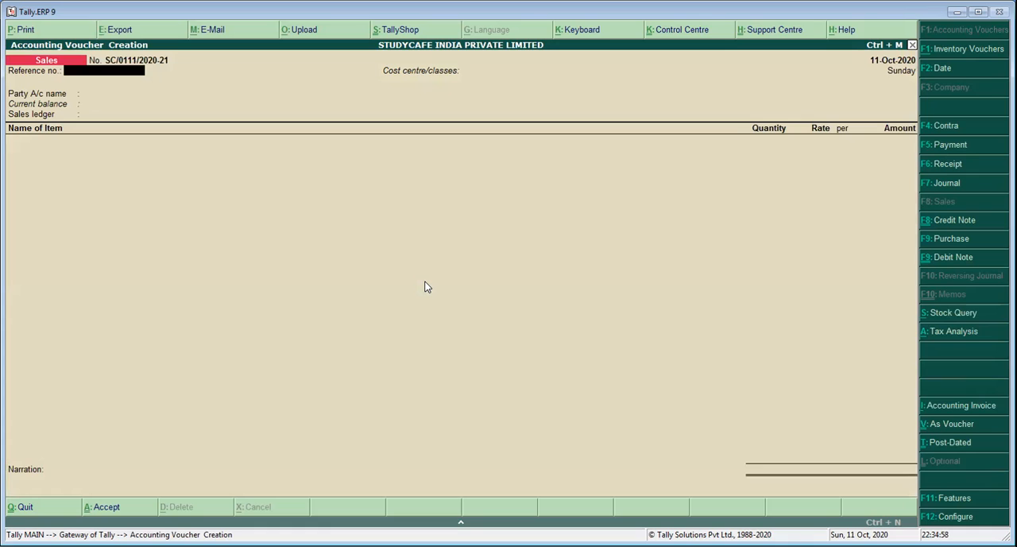
pyautogui.write('1')
# Enter reference number 1 for the sale and leave the cost centre class as Not Applicable
pyautogui.press('Return')
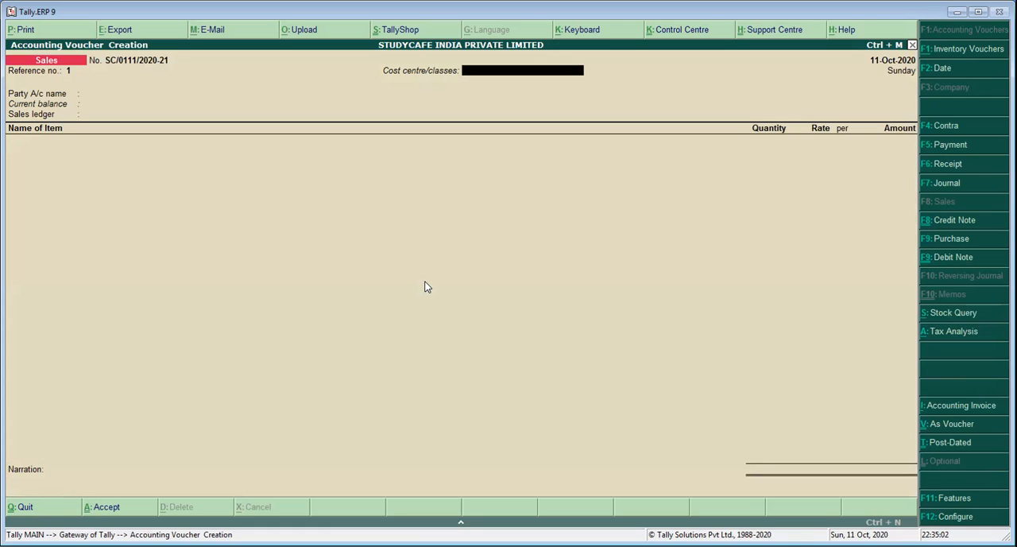
pyautogui.press('Return')
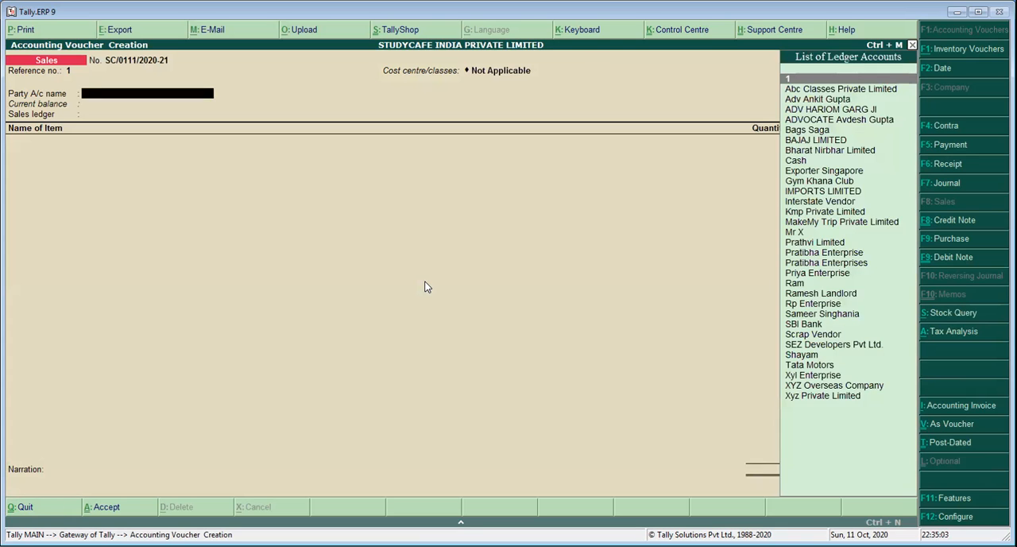
# Choose the individual buyer's ledger as party account, leaving despatch and order details blank and the buyer's details as they are
pyautogui.write('Mr')
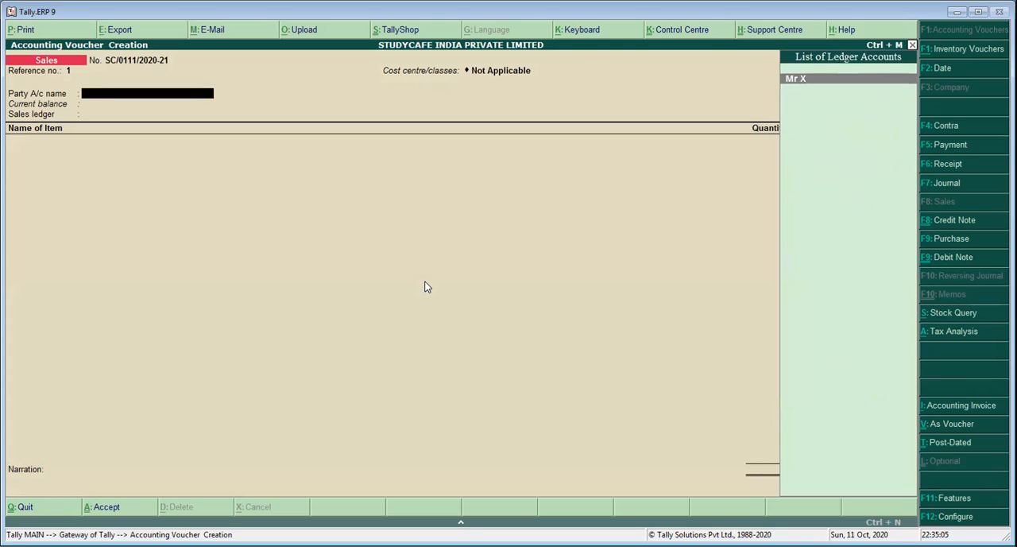
pyautogui.press('Return')
pyautogui.press('Return')
pyautogui.press('Return')
pyautogui.press('Return')
pyautogui.press('Return')
pyautogui.press('Return')
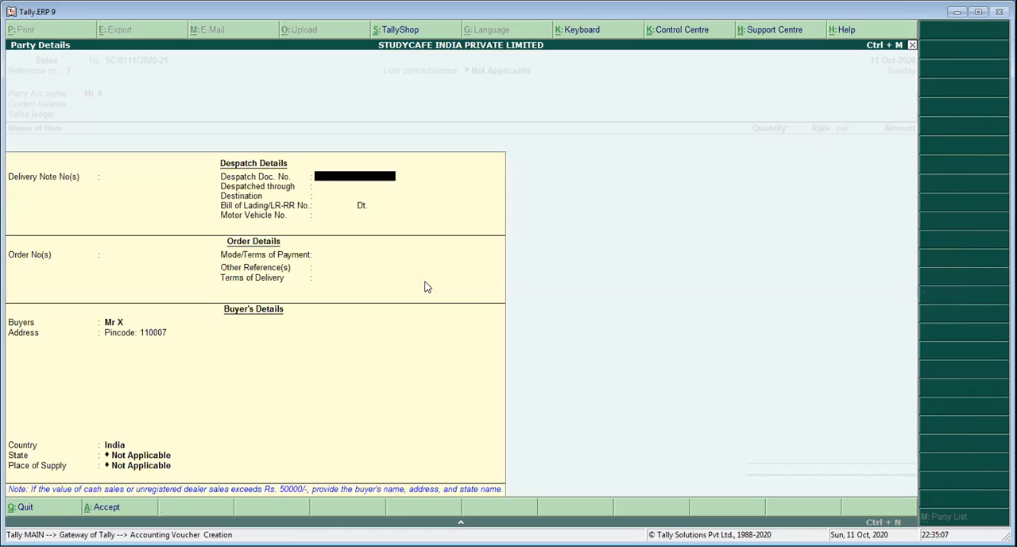
pyautogui.press('Return')
pyautogui.press('Return')
pyautogui.press('Return')
pyautogui.press('Return')
pyautogui.press('Return')
pyautogui.press('Return')
pyautogui.press('Return')
pyautogui.press('Return')
pyautogui.press('Return')
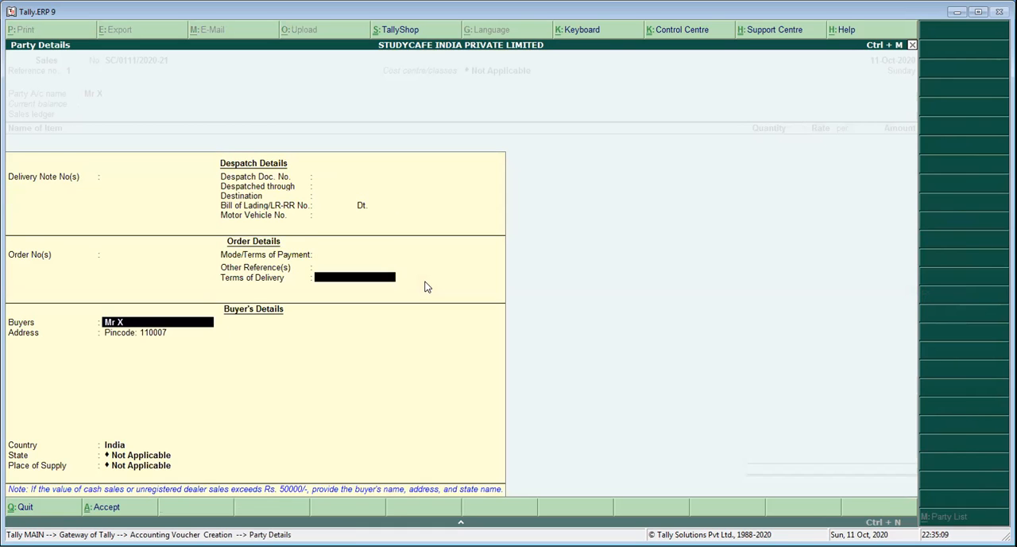
pyautogui.press('Return')
pyautogui.press('Return')
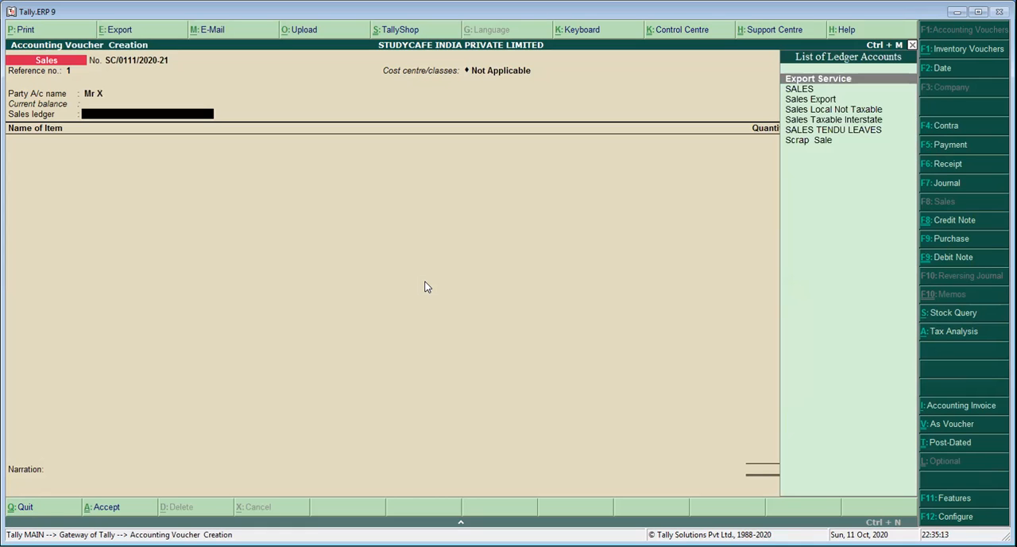
# Choose SALES TENDU LEAVES as the voucher's sales ledger
pyautogui.press('Down')
pyautogui.press('Down')
pyautogui.press('Down')
pyautogui.press('Down')
pyautogui.press('Down')
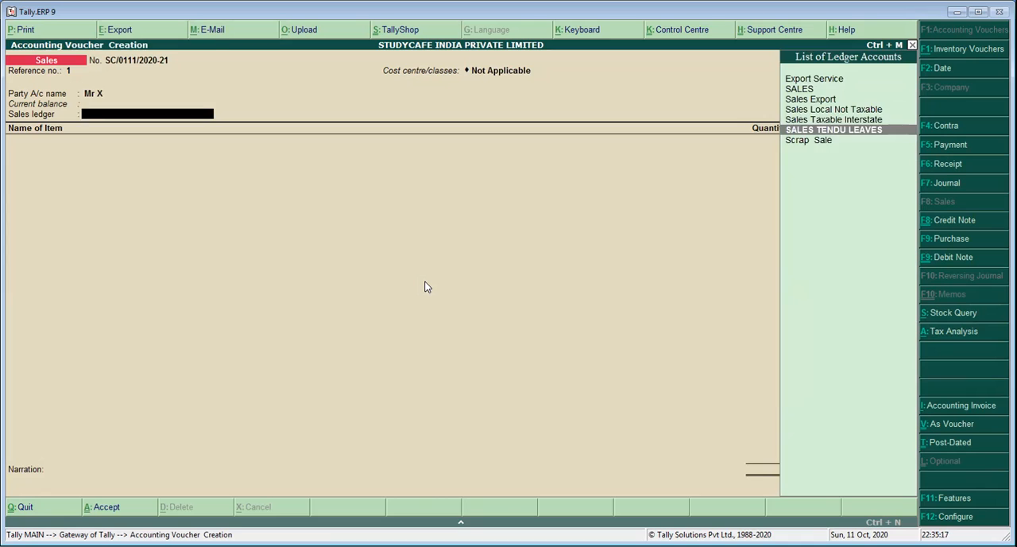
pyautogui.press('Return')
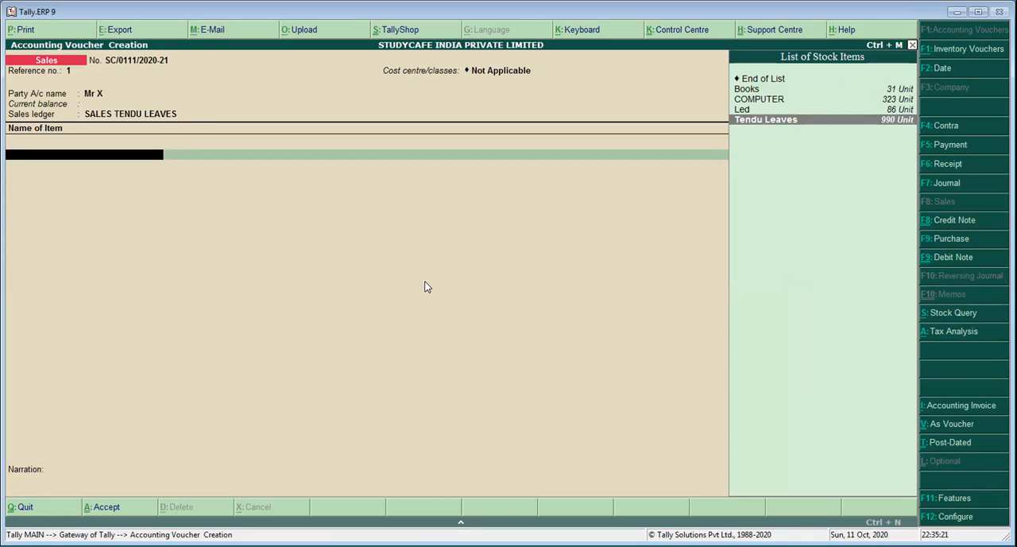
# Add the stock item Tendu Leaves with a quantity of 10 Unit at a rate of 200 per Unit
pyautogui.press('Return')
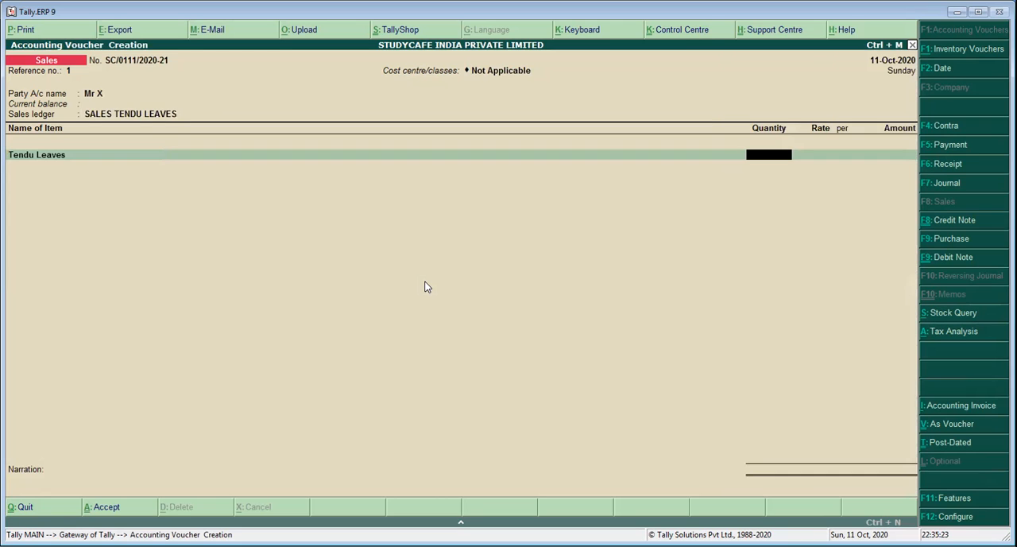
pyautogui.press('BackSpace')
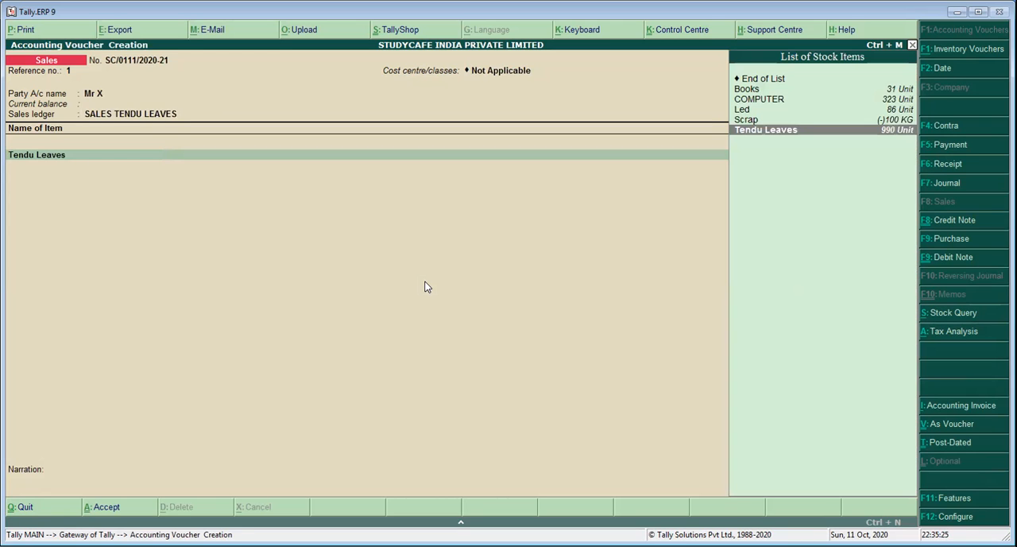
pyautogui.press('Return')
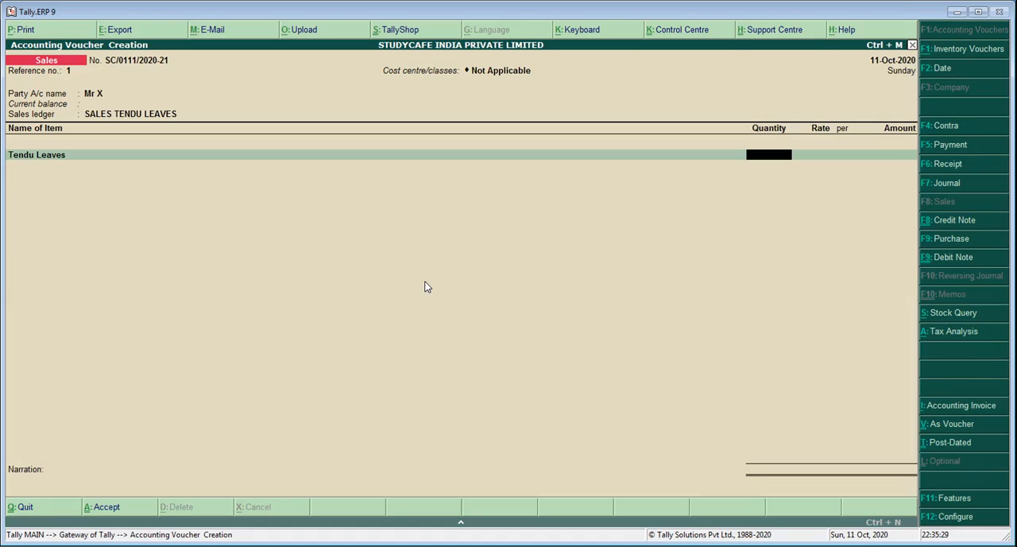
pyautogui.write('10')
pyautogui.press('Return')
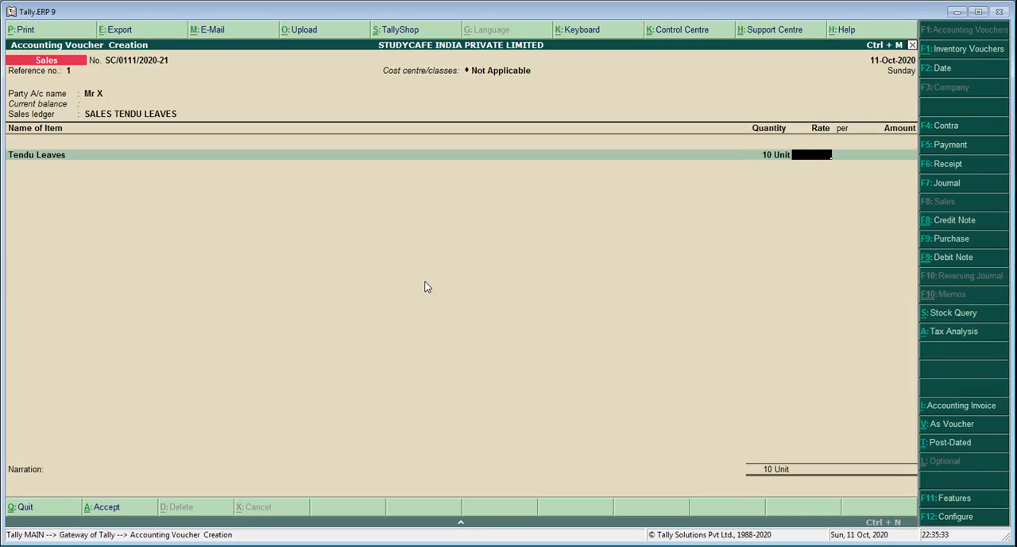
pyautogui.write('200')
pyautogui.press('Return')
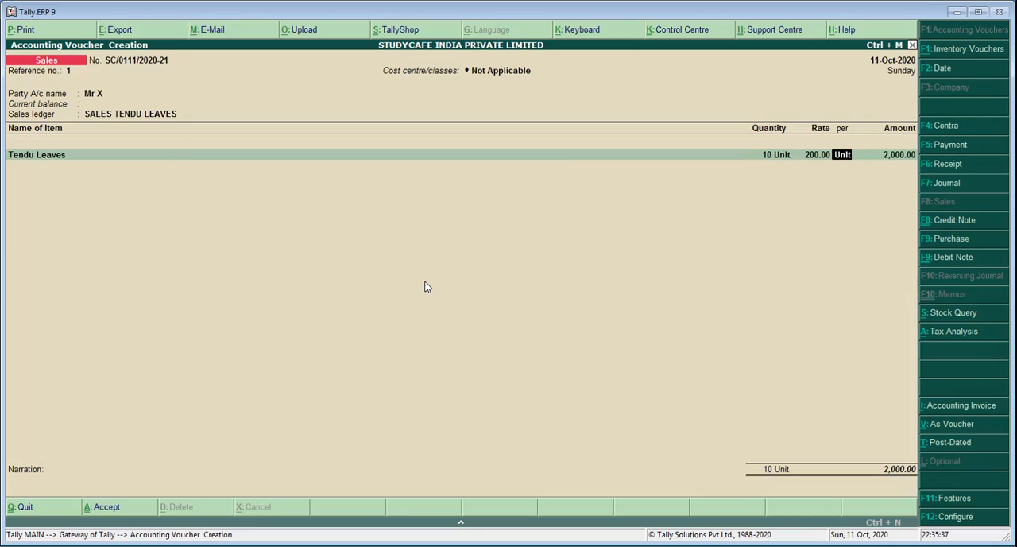
pyautogui.press('Return')
# End the item list and add the ledger TCS on Tendu Leaves with the description TCS, keeping its calculated amount
pyautogui.press('Return')
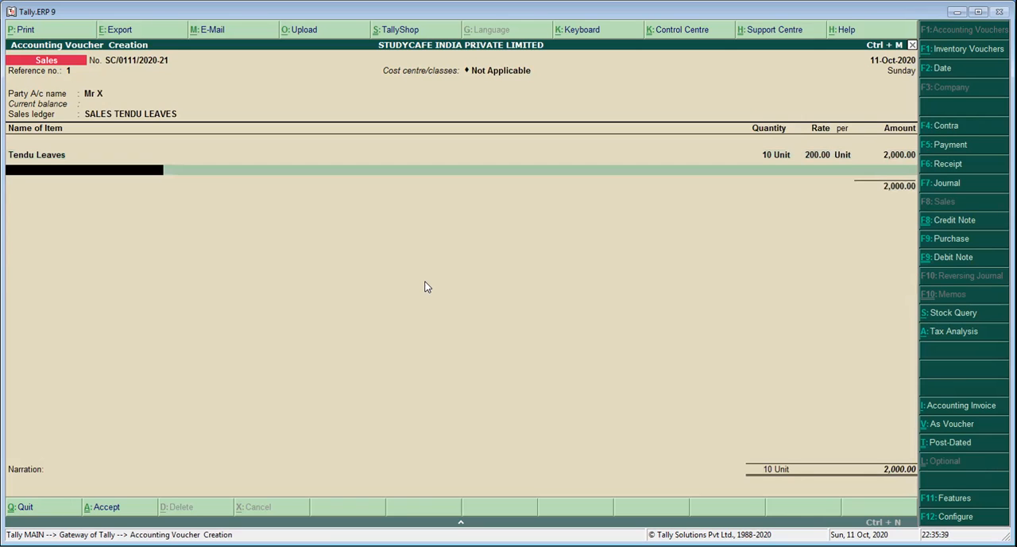
pyautogui.press('Return')
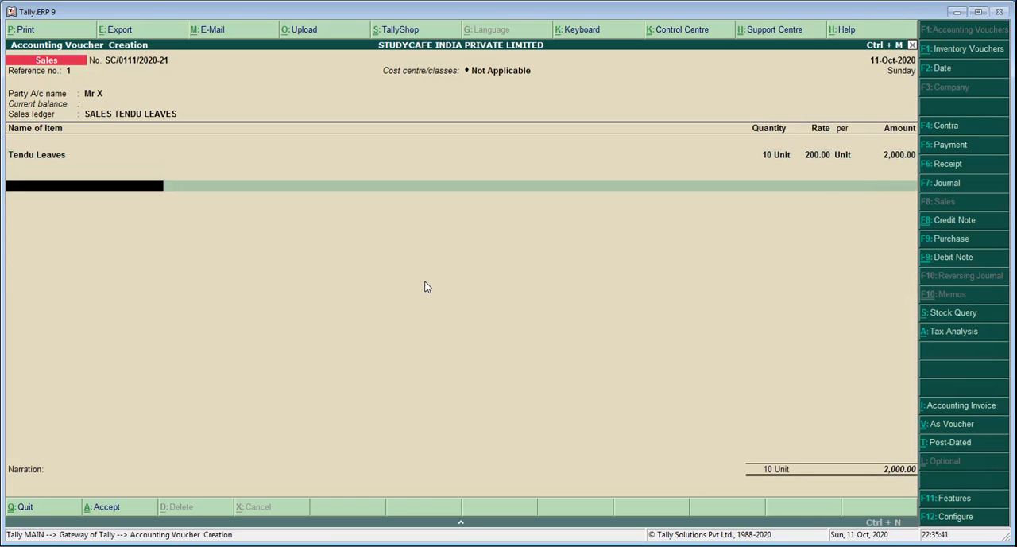
pyautogui.write('Tc')
pyautogui.press('Down')
pyautogui.press('Return')
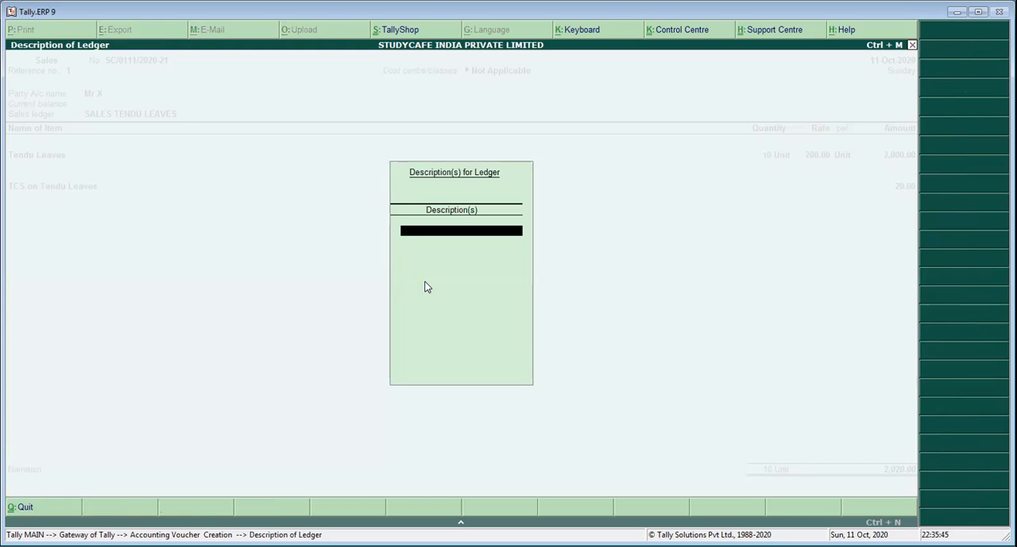
pyautogui.write('TCS')
pyautogui.press('Return')
pyautogui.press('Return')
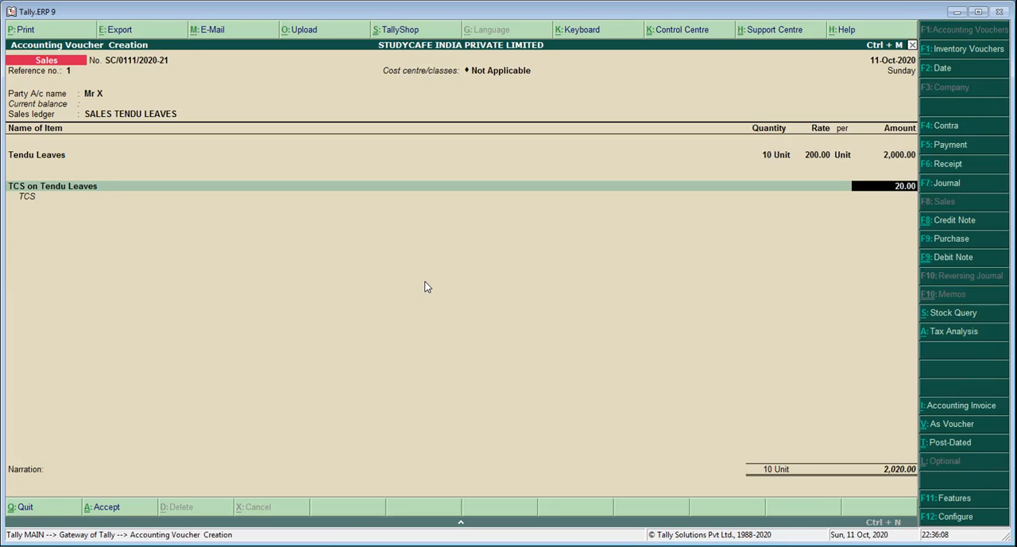
pyautogui.press('Return')
pyautogui.press('Return')
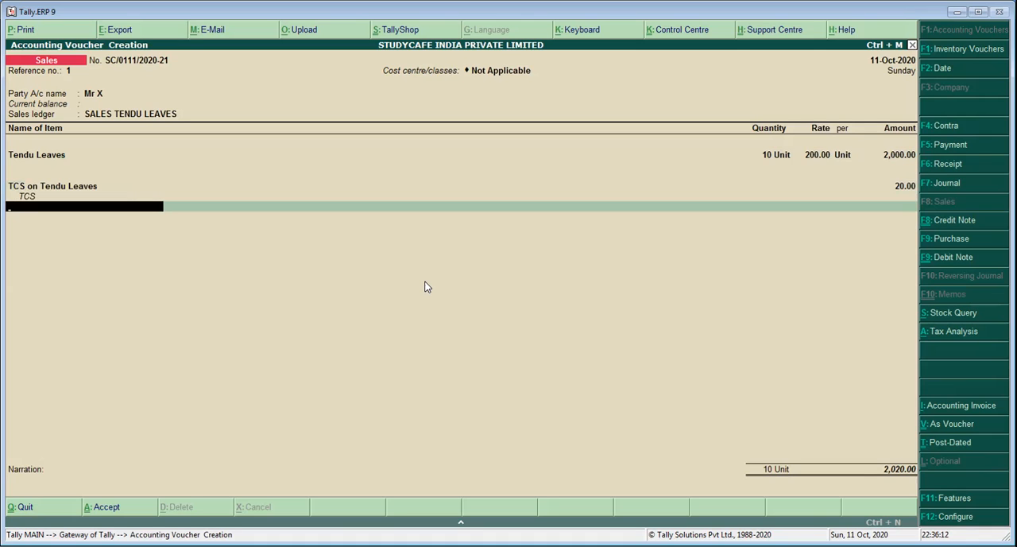
# Allocate the bill as New Ref with the Branch cost centre under Primary Cost Category, and save the voucher without a narration
pyautogui.press('Return')
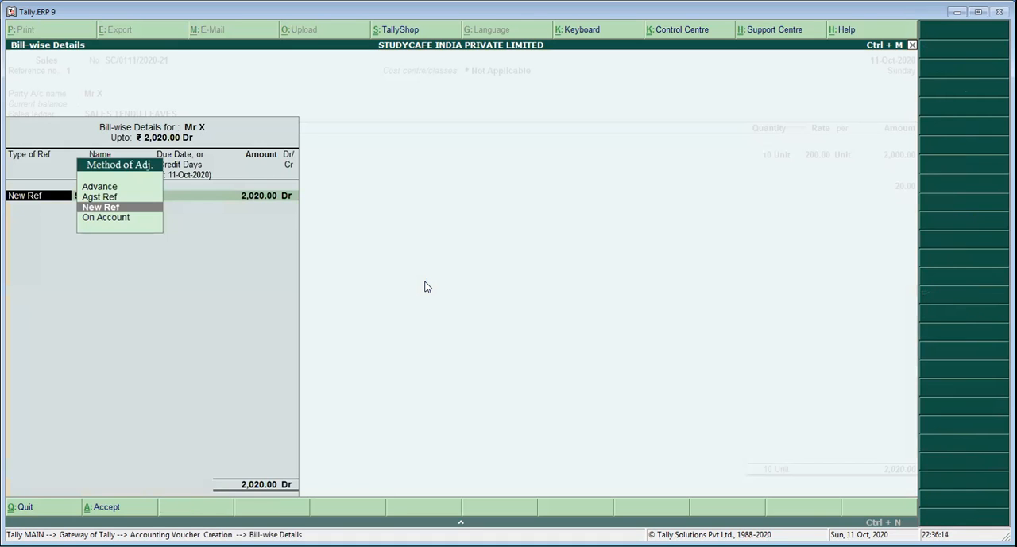
pyautogui.press('Return')
pyautogui.press('Return')
pyautogui.press('Return')
pyautogui.press('Return')
pyautogui.press('Return')
pyautogui.press('Return')
pyautogui.press('Return')
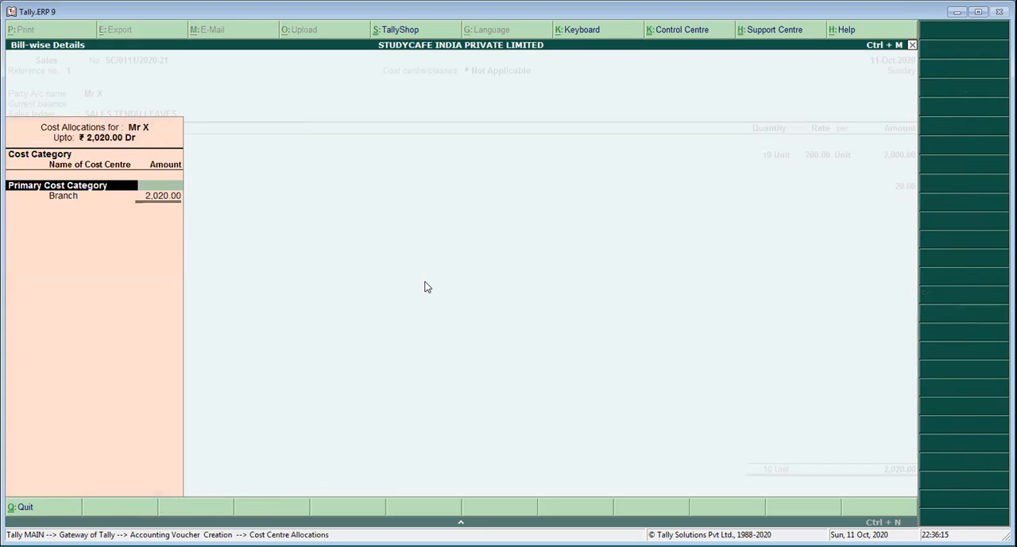
pyautogui.press('Return')
pyautogui.press('Return')
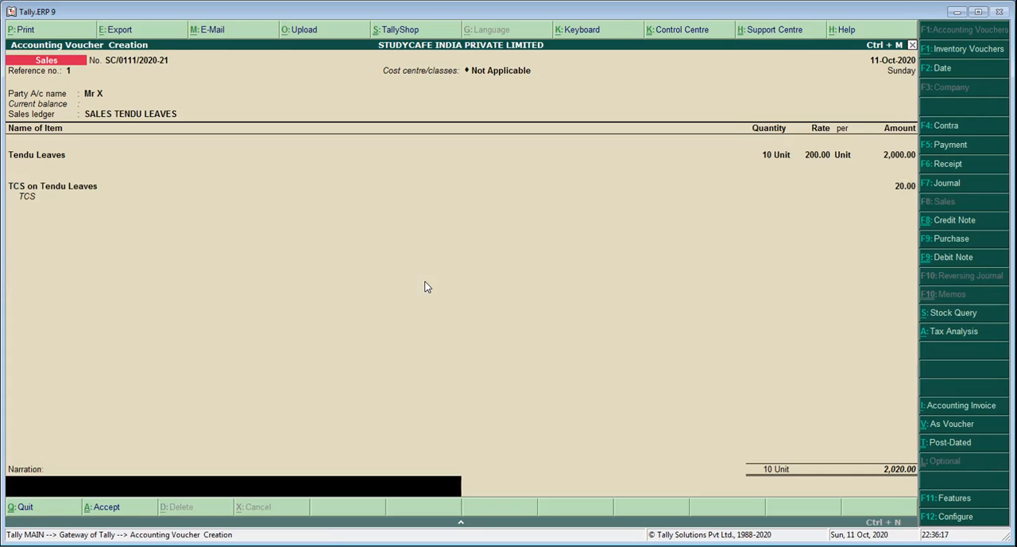
pyautogui.press('Return')
pyautogui.press('Return')
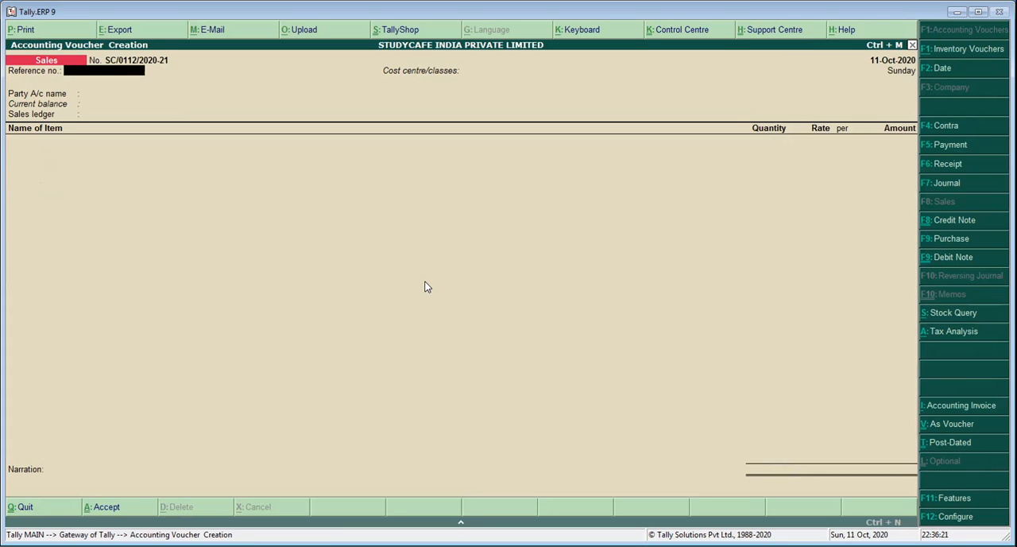
# Leave voucher entry and display the buyer's ledger vouchers from the Account Books
pyautogui.press('Escape')
pyautogui.press('Escape')
pyautogui.write('ndalmr x')
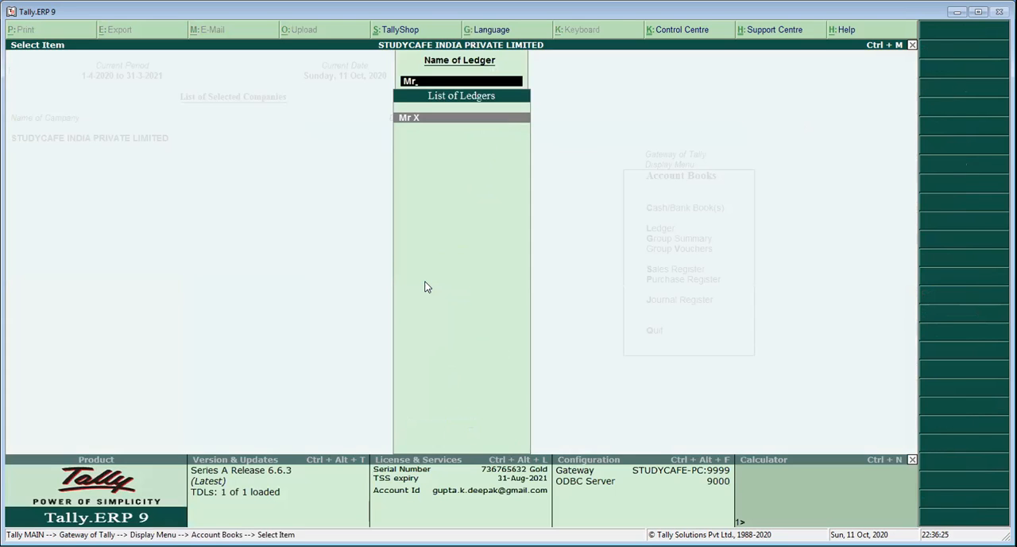
pyautogui.press('Return')
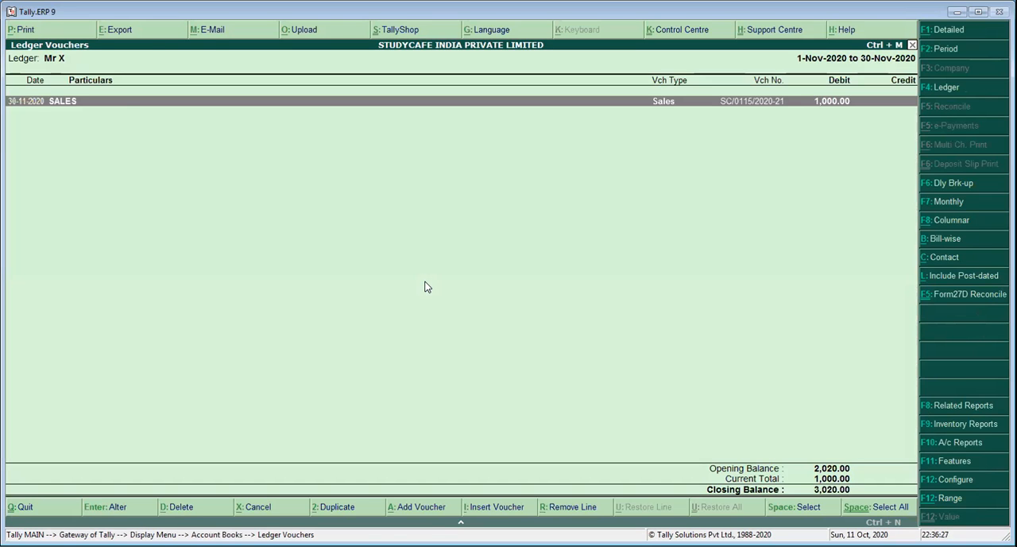
pyautogui.press('Return')
pyautogui.press('Escape')
pyautogui.press('y')
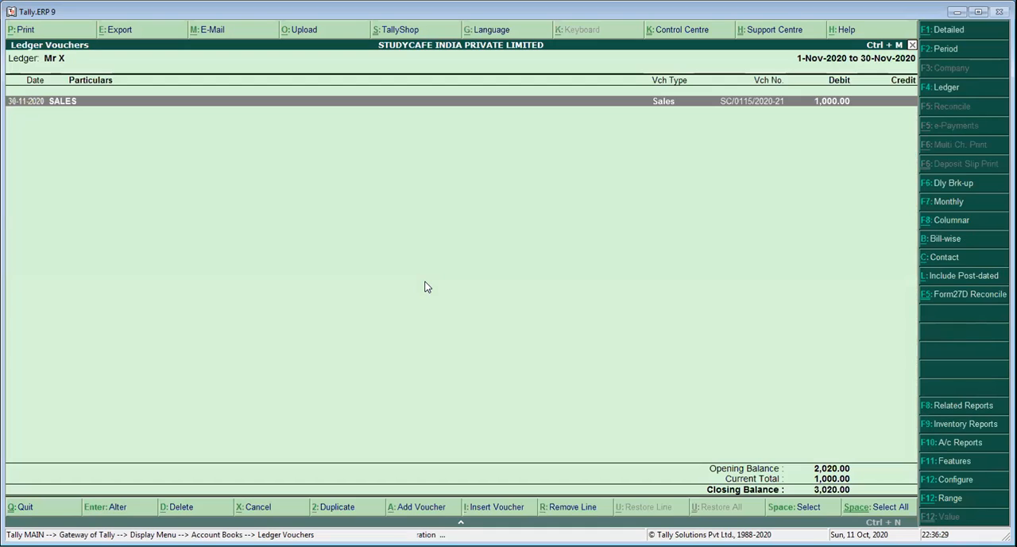
# Set the ledger report's period from 1-4-2020 to 31-3-2021 and open the SALES TENDU LEAVES voucher dated 11-10-2020
pyautogui.press('F2')
pyautogui.write('a1')
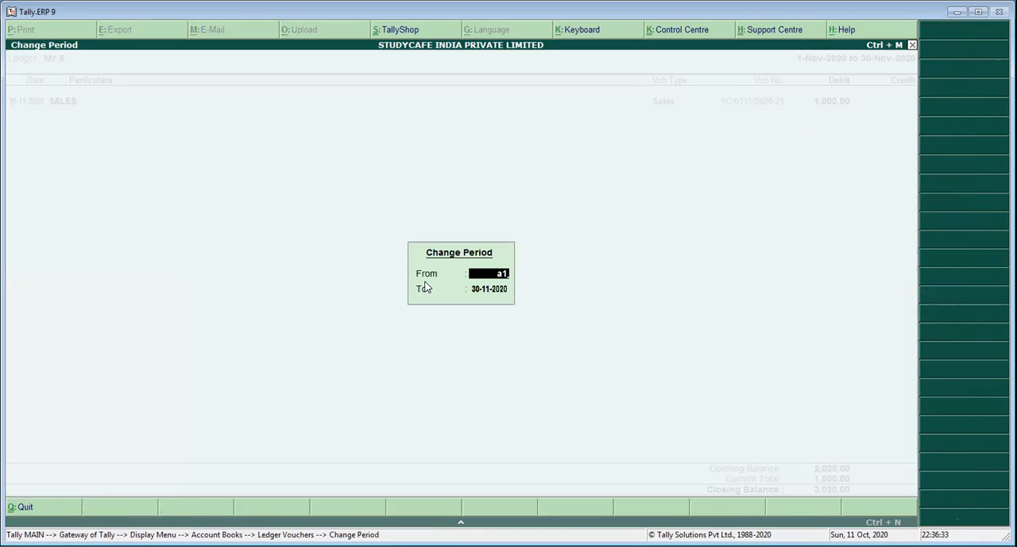
pyautogui.press('BackSpace')
pyautogui.write('20')
pyautogui.press('Return')
pyautogui.write('m20')
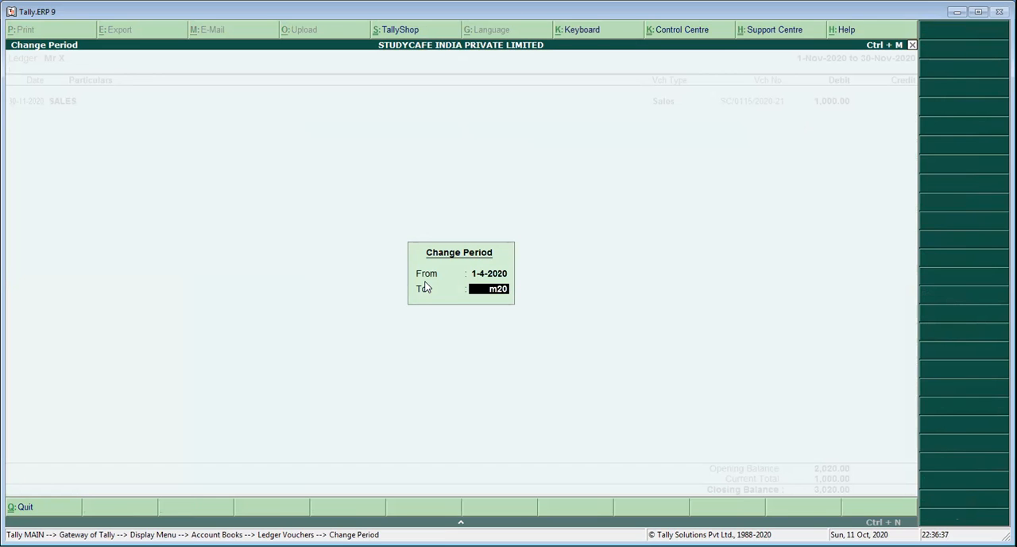
pyautogui.press('BackSpace')
pyautogui.write('1')
pyautogui.press('Return')
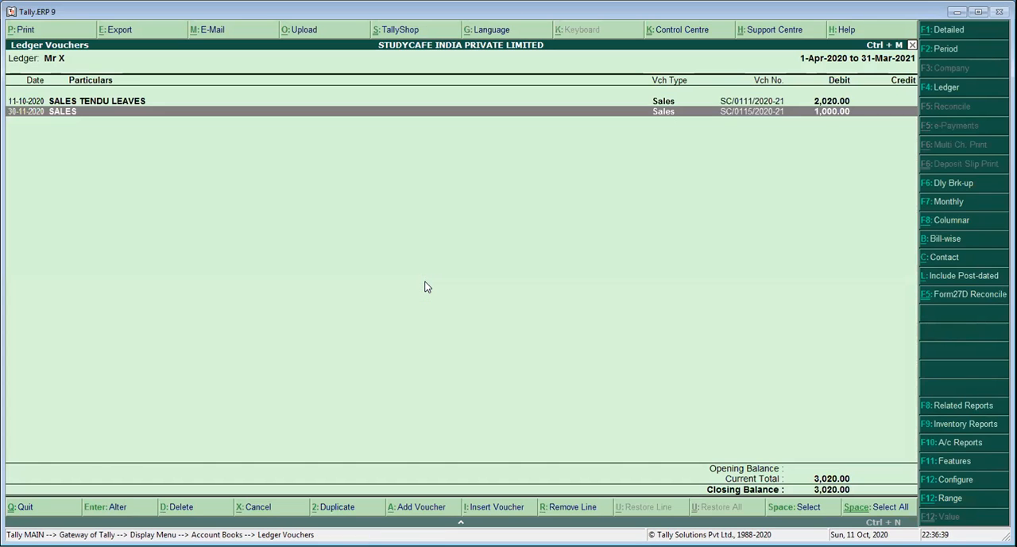
pyautogui.press('Up')
pyautogui.press('Return')
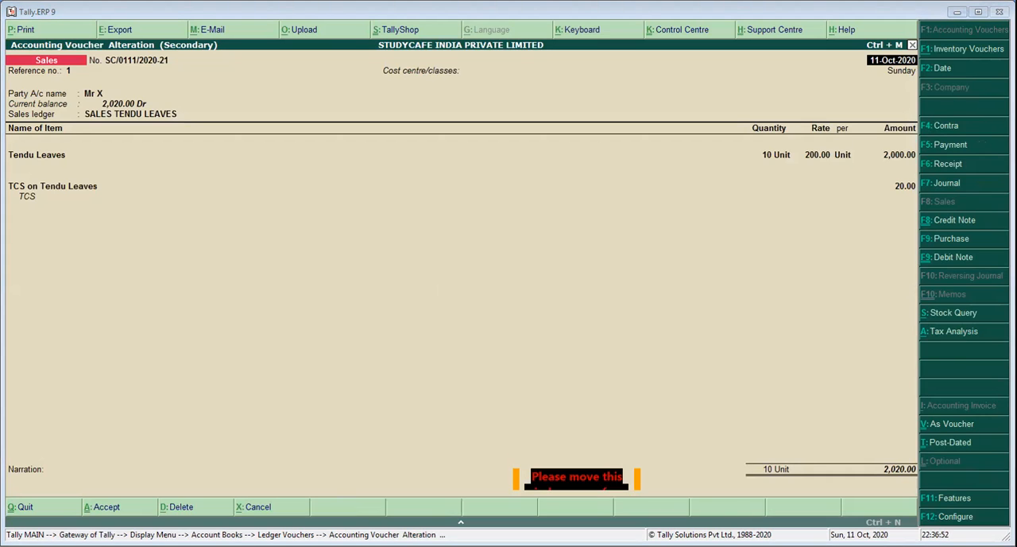
# Switch to the Excel workbook Book1.xlsx and select cell I6 beside the buyer's name
pyautogui.hotkey('alt', 'Tab')
pyautogui.click(739, 342)
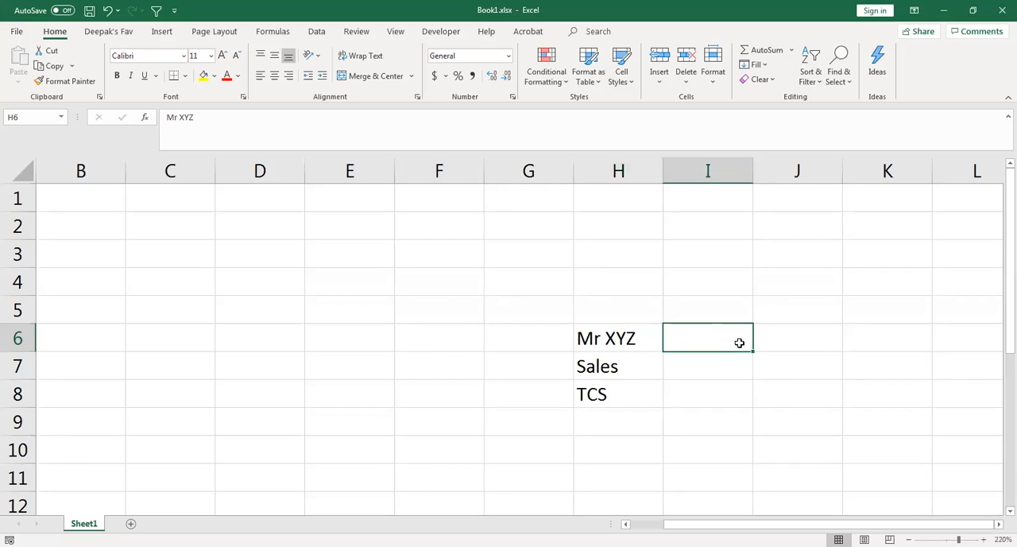
pyautogui.write('200')
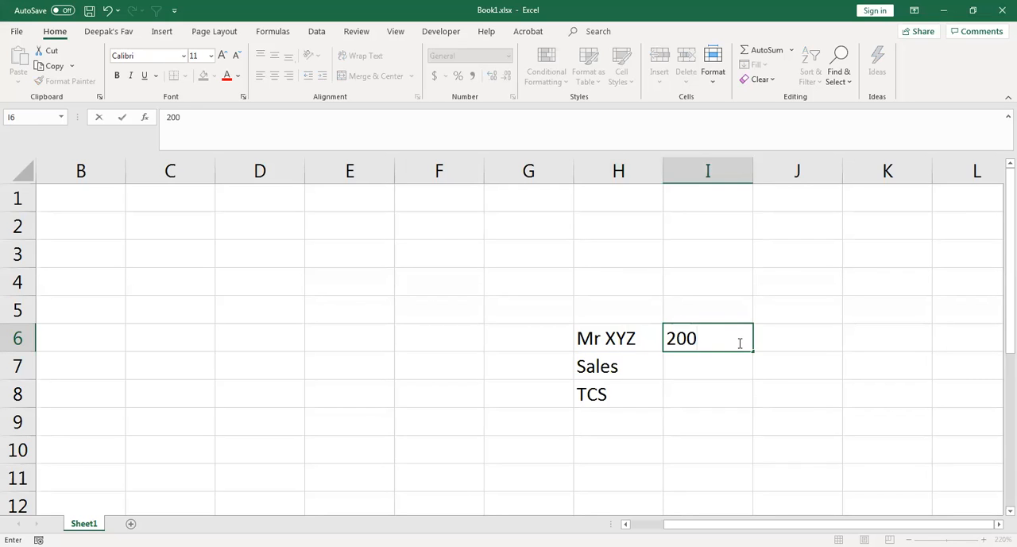
pyautogui.press('BackSpace')
pyautogui.press('BackSpace')
pyautogui.press('BackSpace')
pyautogui.press('Escape')
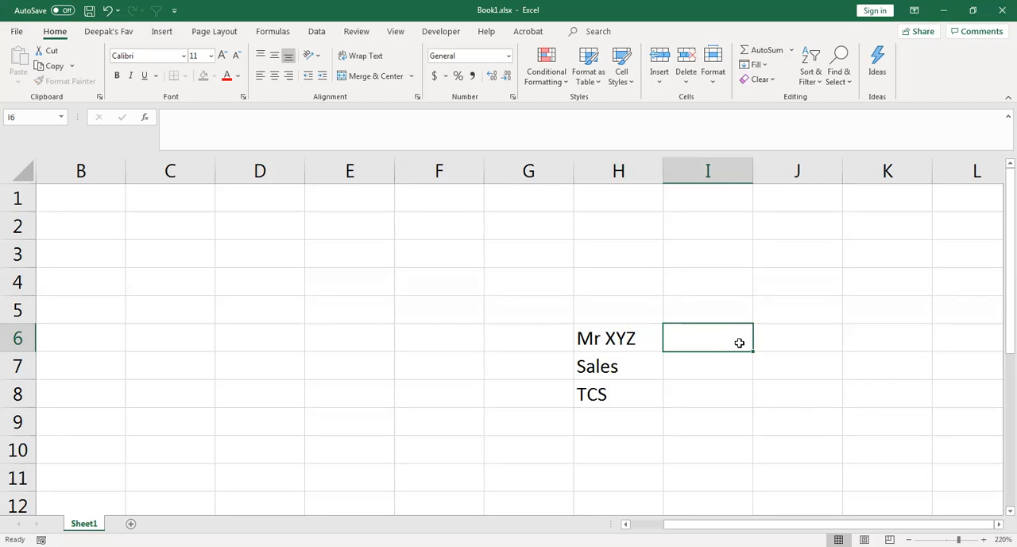
# Enter 2000 as the Sales amount in cell I7
pyautogui.press('Down')
pyautogui.write('200')
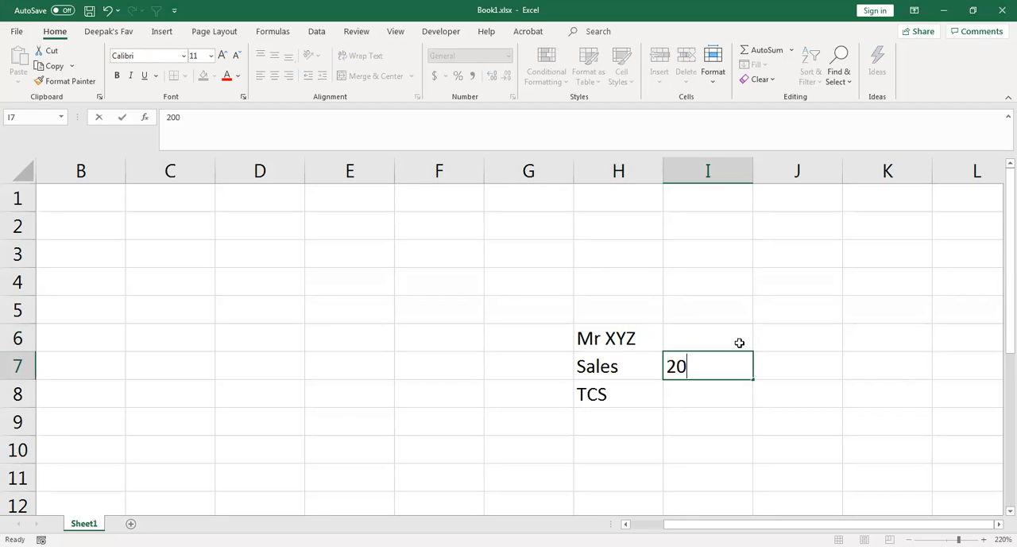
pyautogui.write('0')
pyautogui.press('Return')
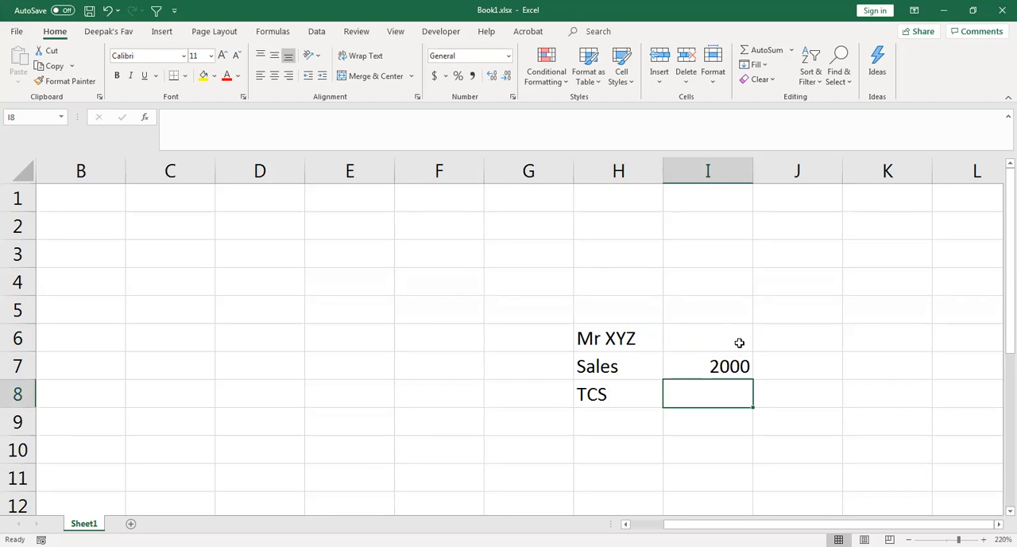
# Calculate TCS in cell I8 as 1% of the sales amount with the formula =I7*1%
pyautogui.write('=')
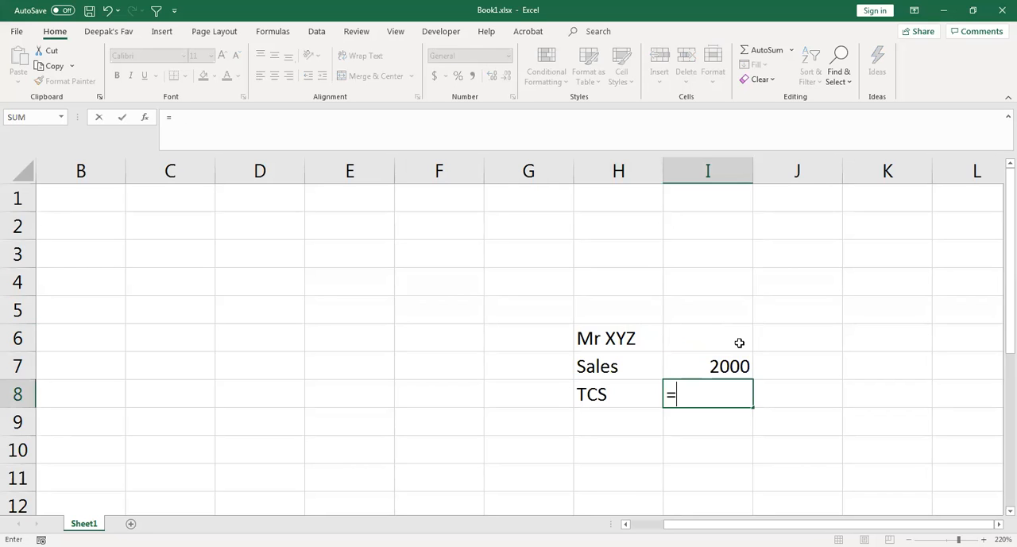
pyautogui.press('Up')
pyautogui.write('*')
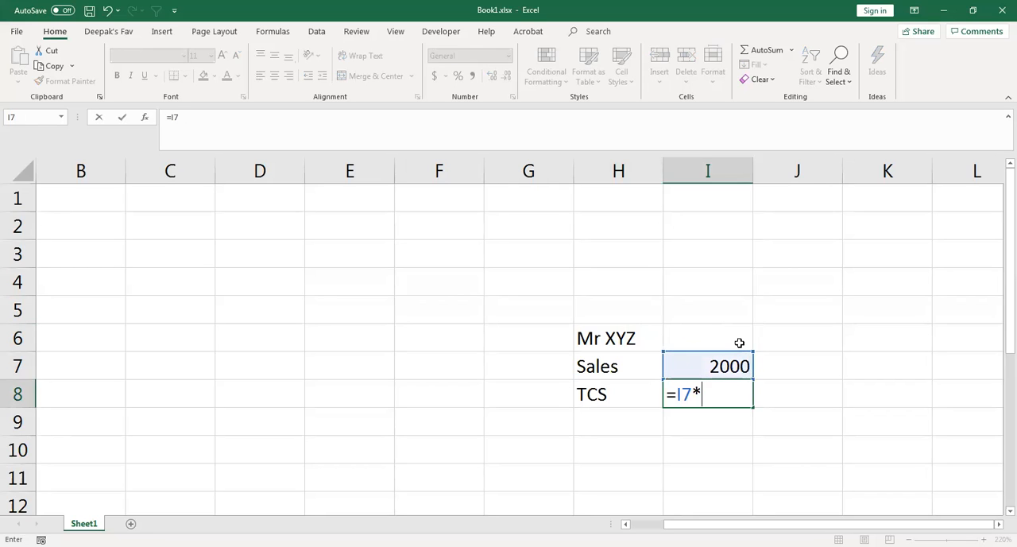
pyautogui.write('1%')
pyautogui.press('Return')
# Enter 2020 as the buyer's amount in cell I6
pyautogui.press('Up')
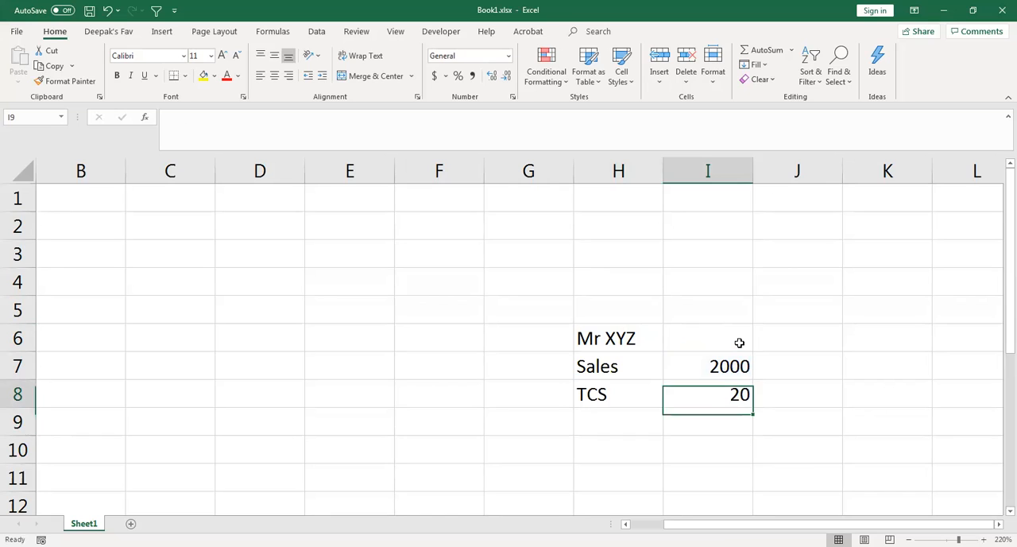
pyautogui.hotkey('shift', 'Up')
pyautogui.press('Up')
pyautogui.press('Up')
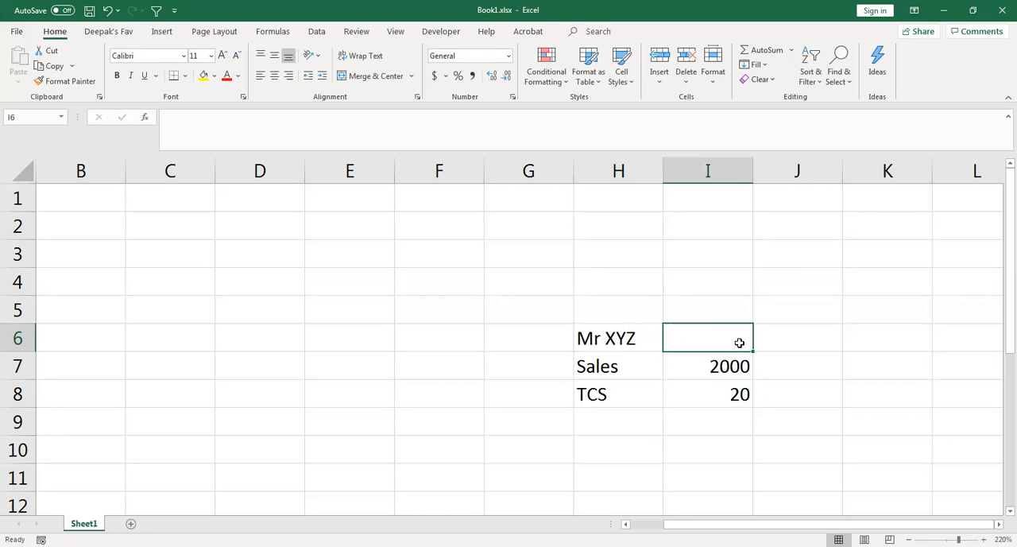
pyautogui.write('2020')
pyautogui.press('Return')
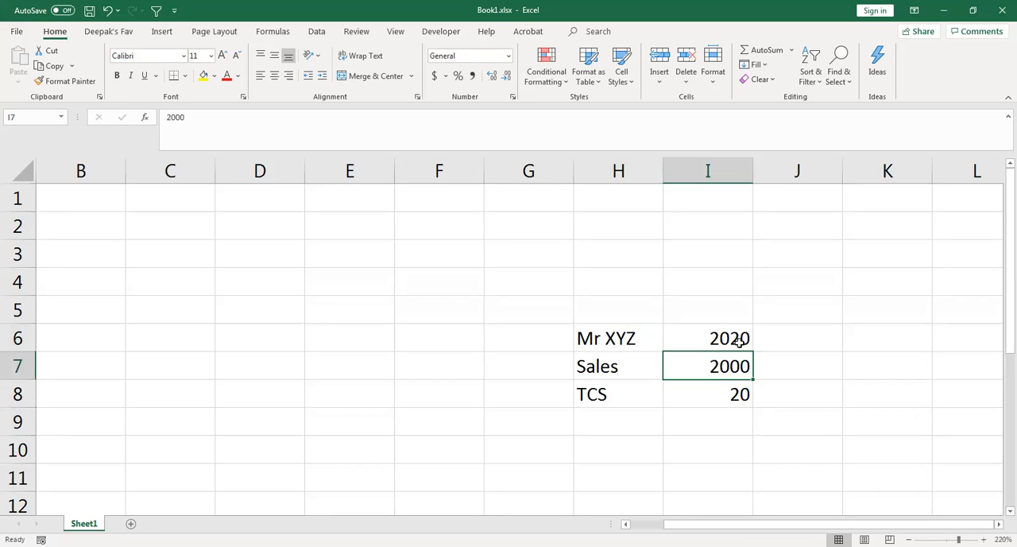
# Examine the TCS, Sales and buyer rows in H6:I8 to compare how the sale amounts are split
pyautogui.keyDown('ctrl'); pyautogui.scroll(1, 730, 487); pyautogui.keyUp('ctrl')
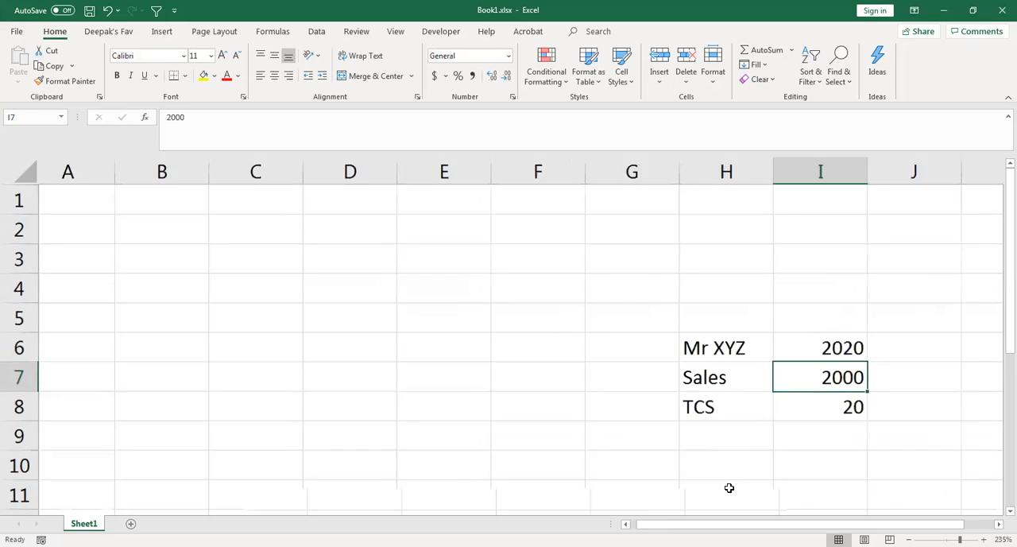
pyautogui.hscroll(1, 853, 416)
pyautogui.scroll(-1, 831, 370)
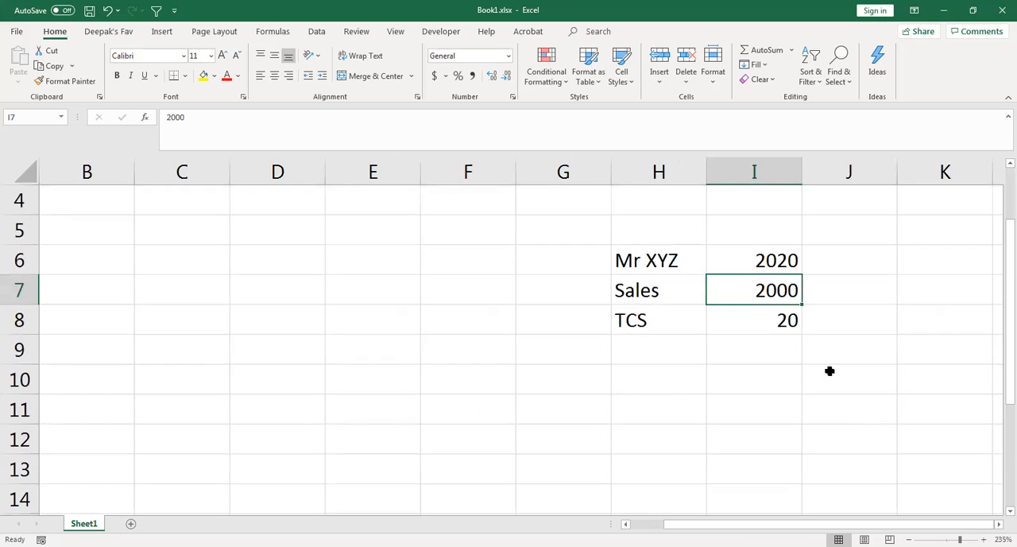
pyautogui.click(764, 316)
pyautogui.moveTo(640, 325); pyautogui.dragTo(783, 327)
pyautogui.moveTo(659, 290); pyautogui.dragTo(750, 297)
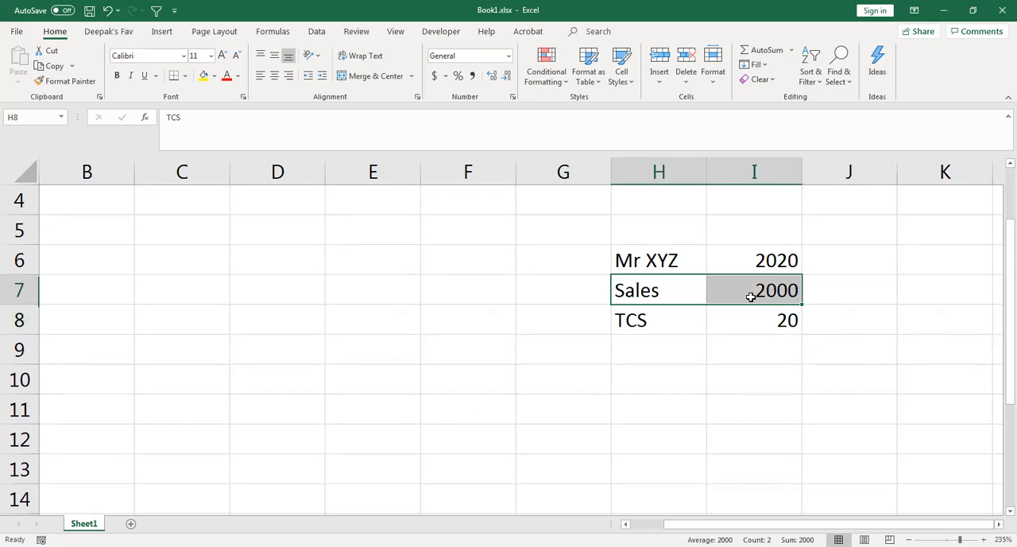
pyautogui.click(712, 397)
pyautogui.press('Up')
pyautogui.moveTo(618, 259); pyautogui.dragTo(754, 257)
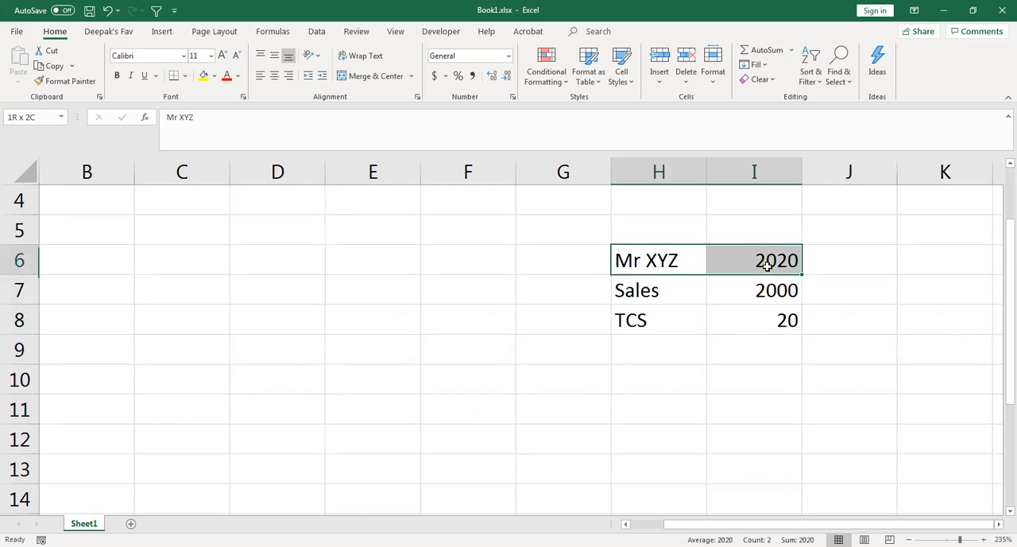
pyautogui.click(718, 379)
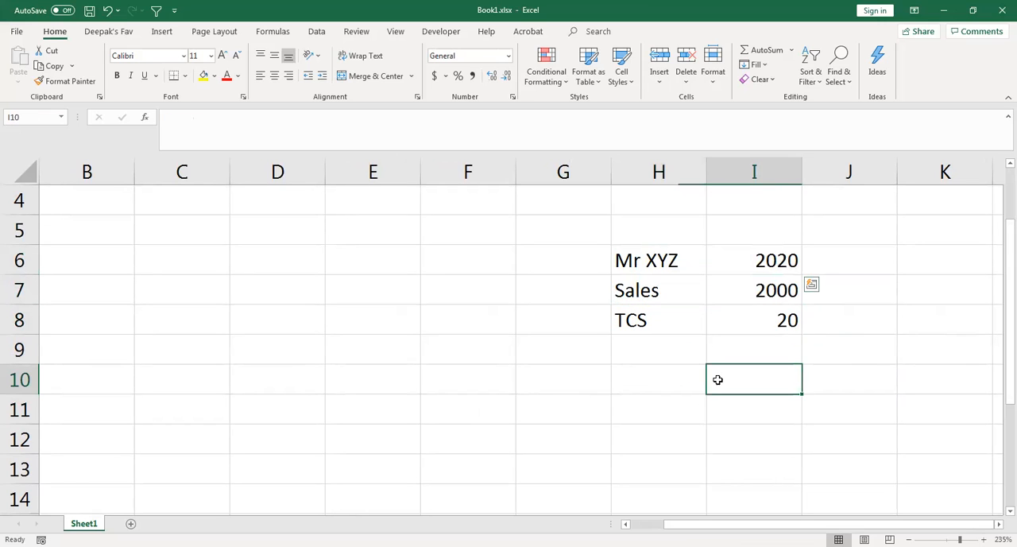